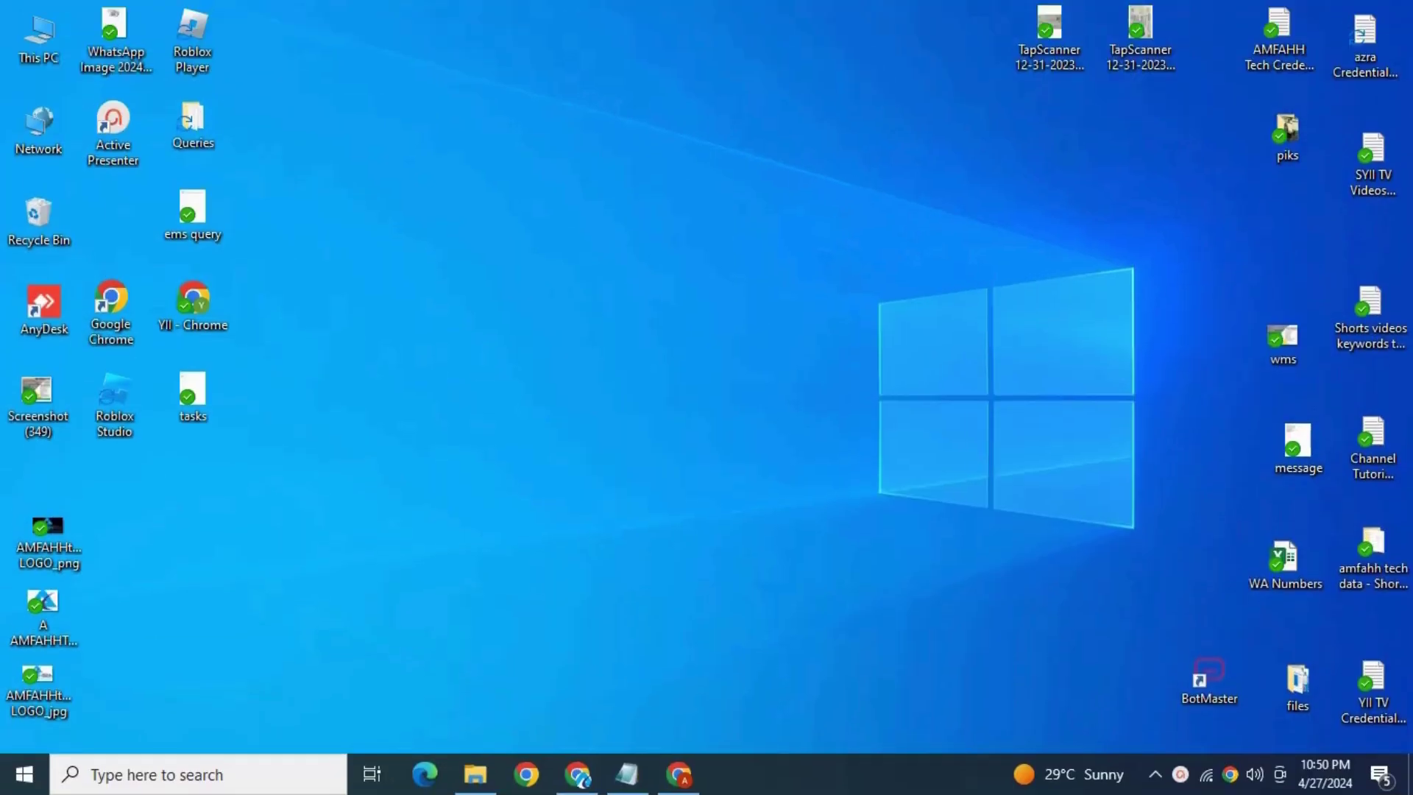
# - Bring the Chrome window with the Google Ads Overview page to the front
pyautogui.click(679, 775)
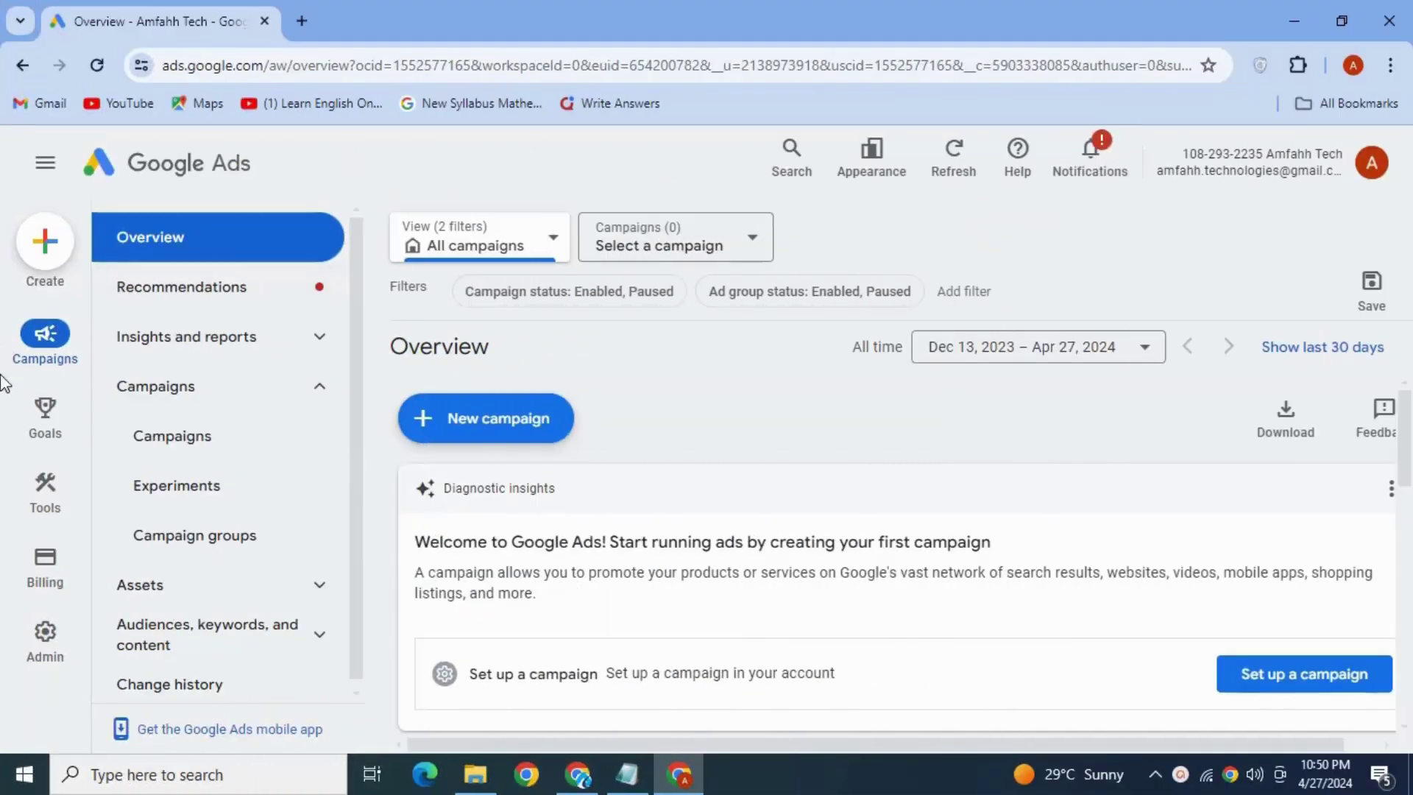
# - Open Billing in the sidebar, then its Settings page
pyautogui.moveTo(5, 570)
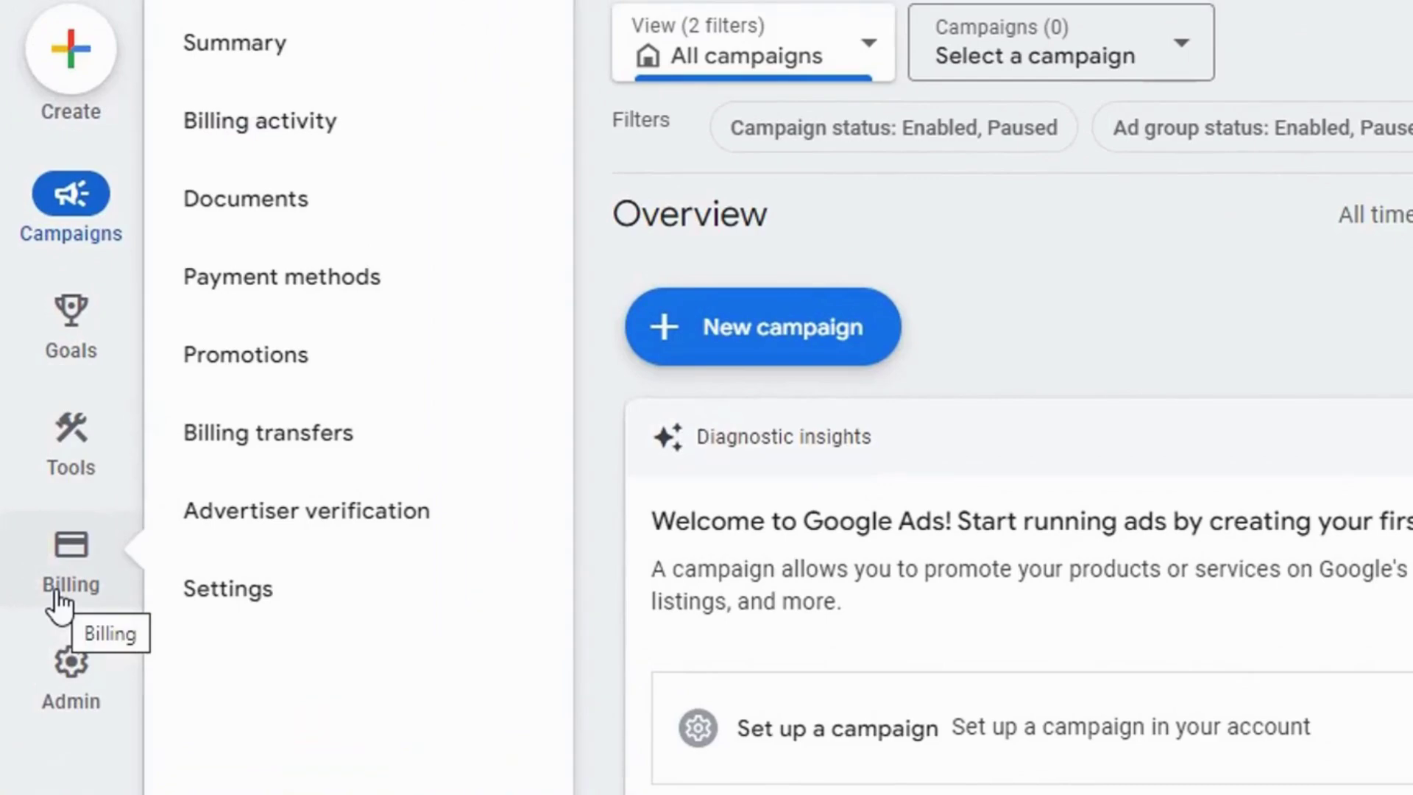
pyautogui.click(58, 600)
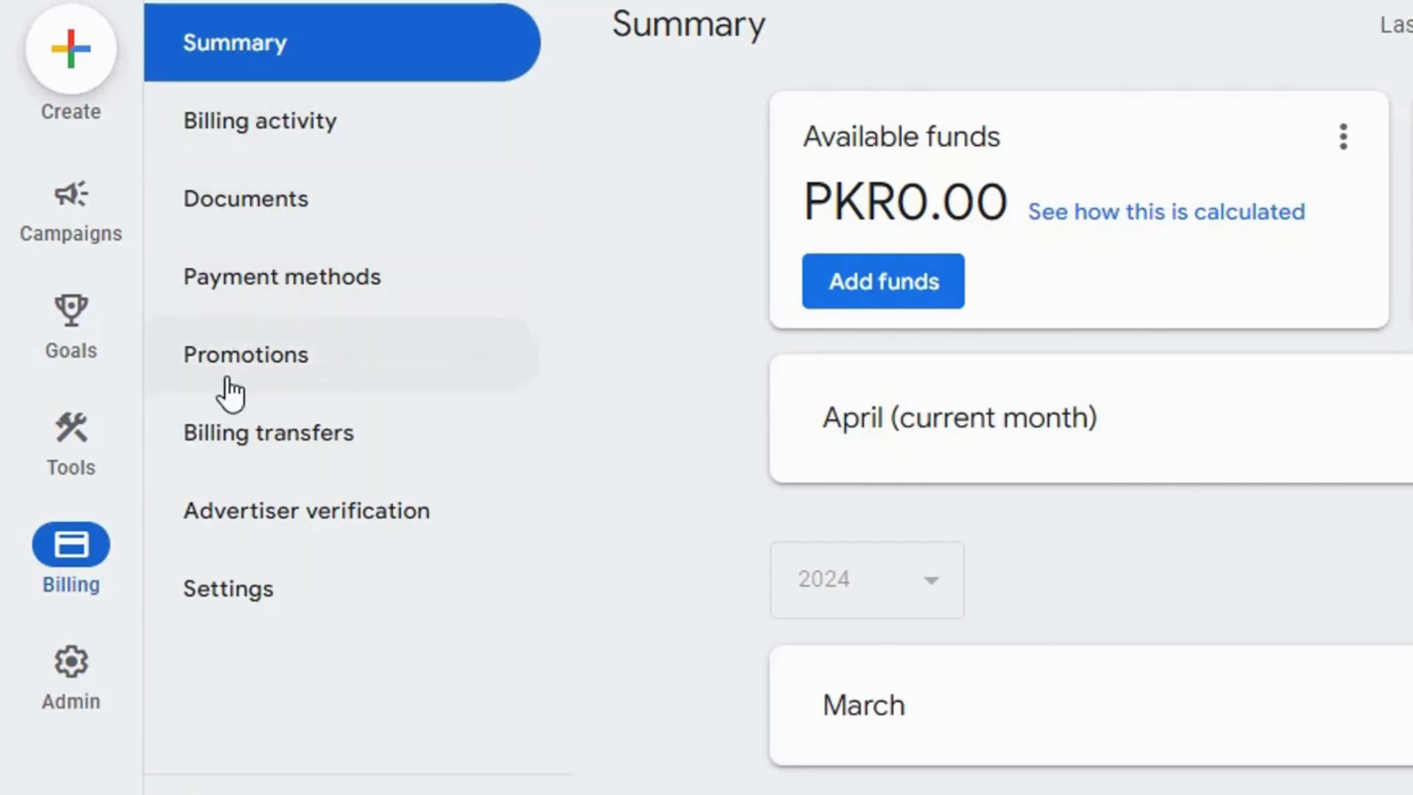
pyautogui.click(227, 605)
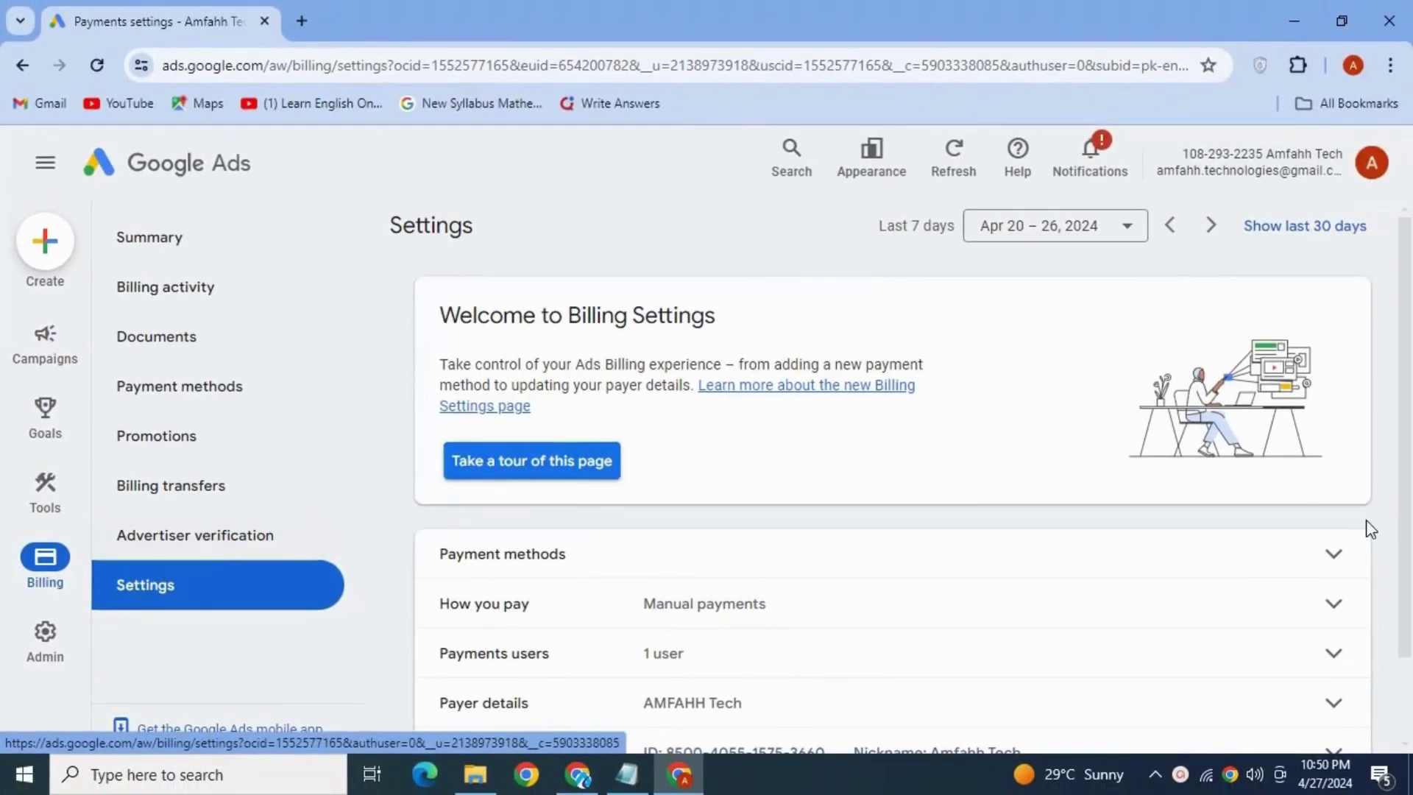
# - Expand How you pay and highlight the 'Automatic payments - recommended' option
pyautogui.scroll(-2, 1366, 532)
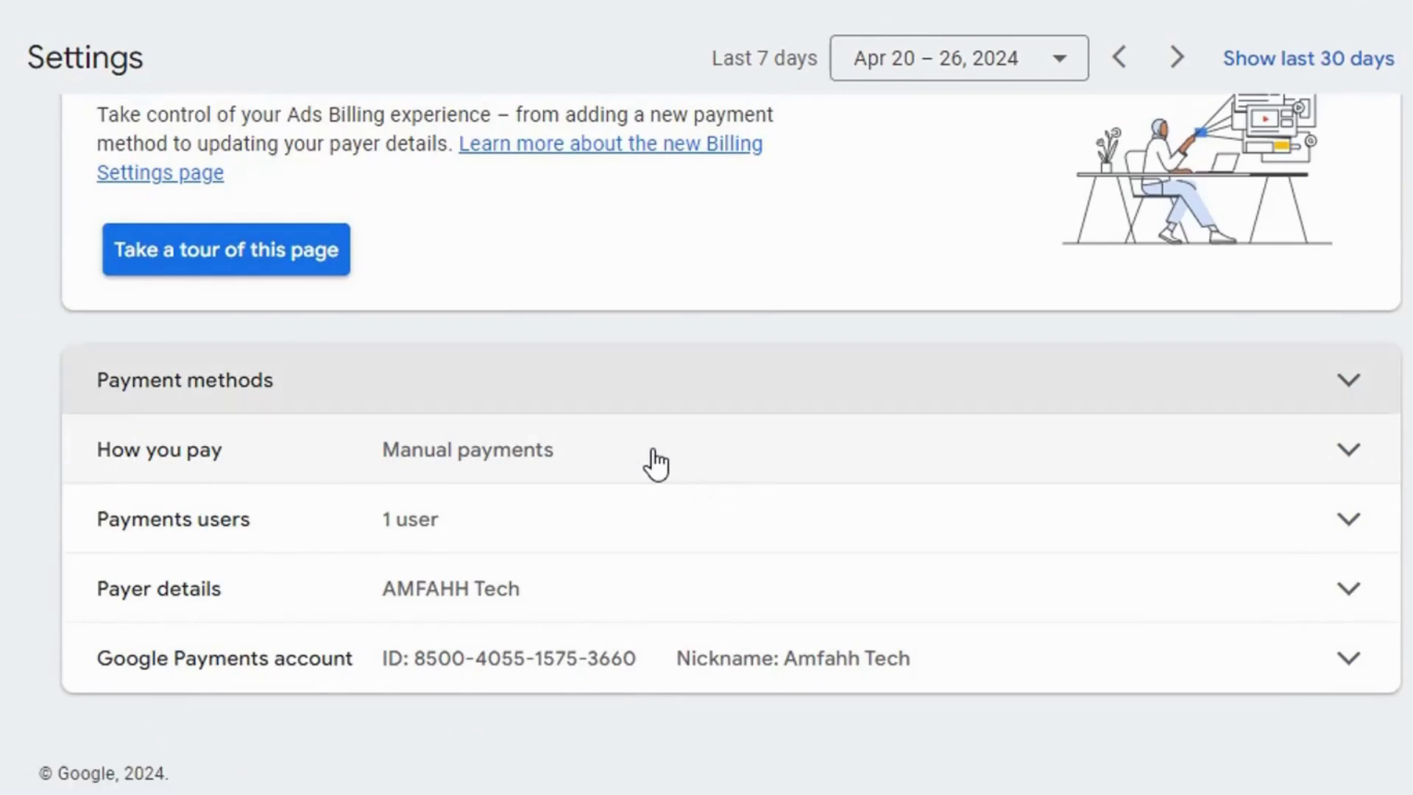
pyautogui.click(656, 462)
pyautogui.scroll(-5, 655, 452)
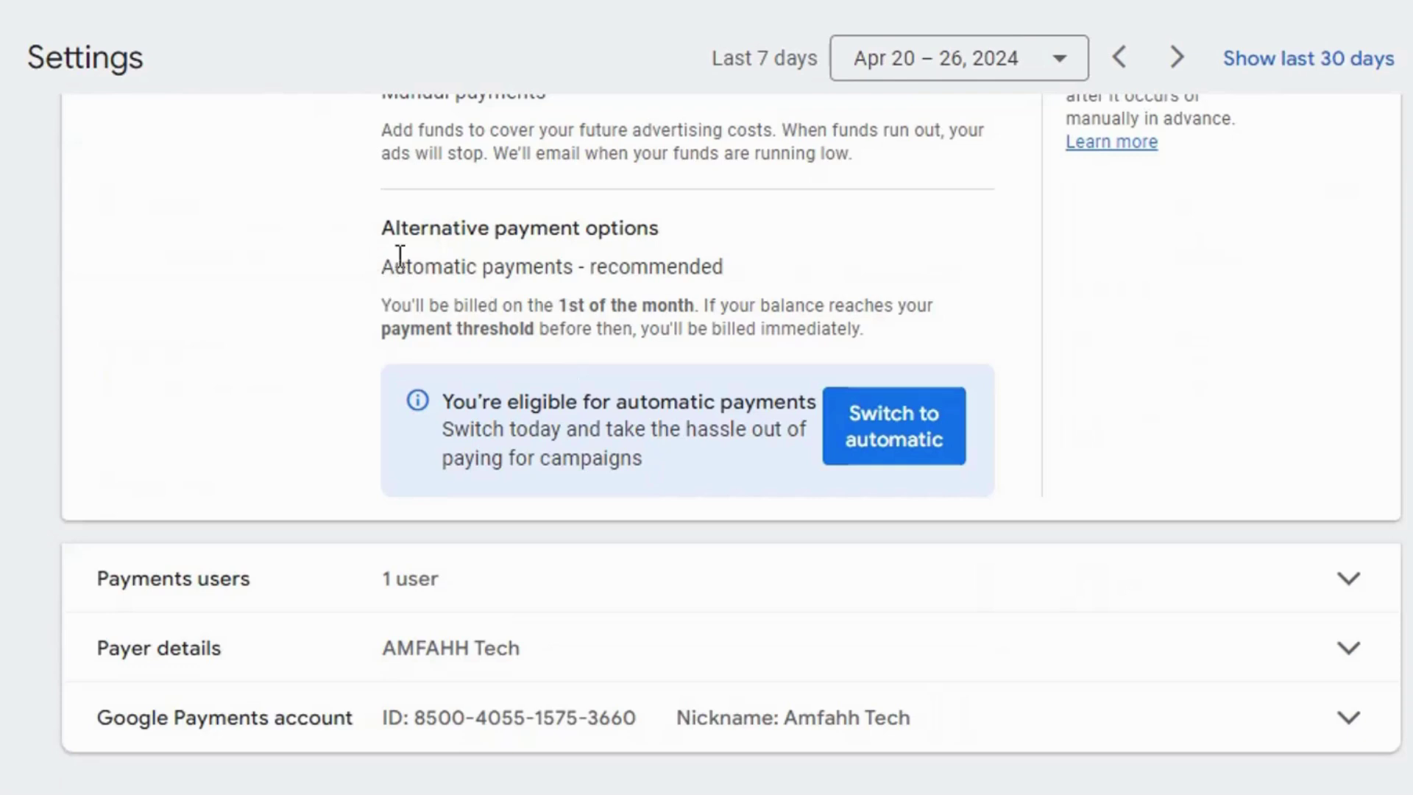
pyautogui.moveTo(382, 266); pyautogui.dragTo(765, 274)
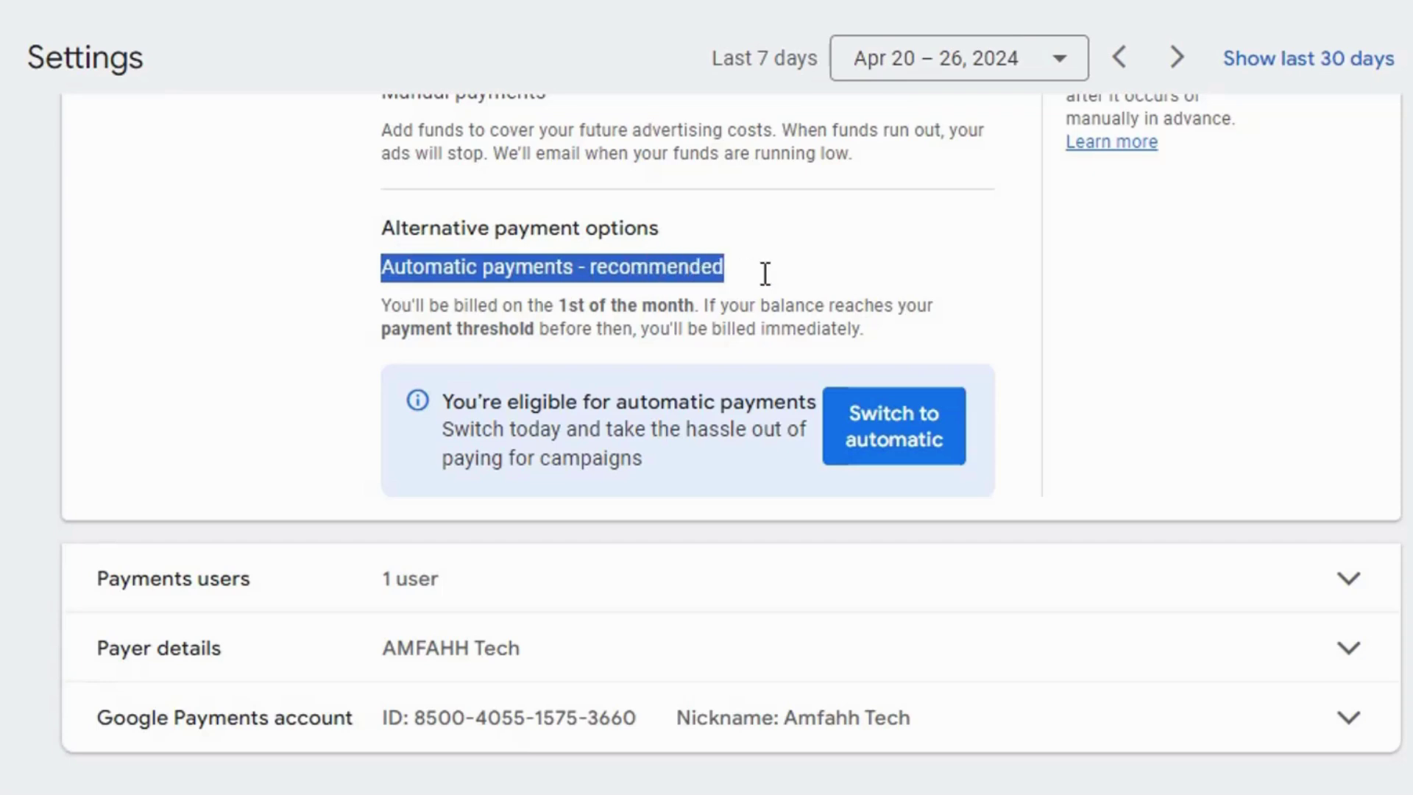
pyautogui.click(917, 254)
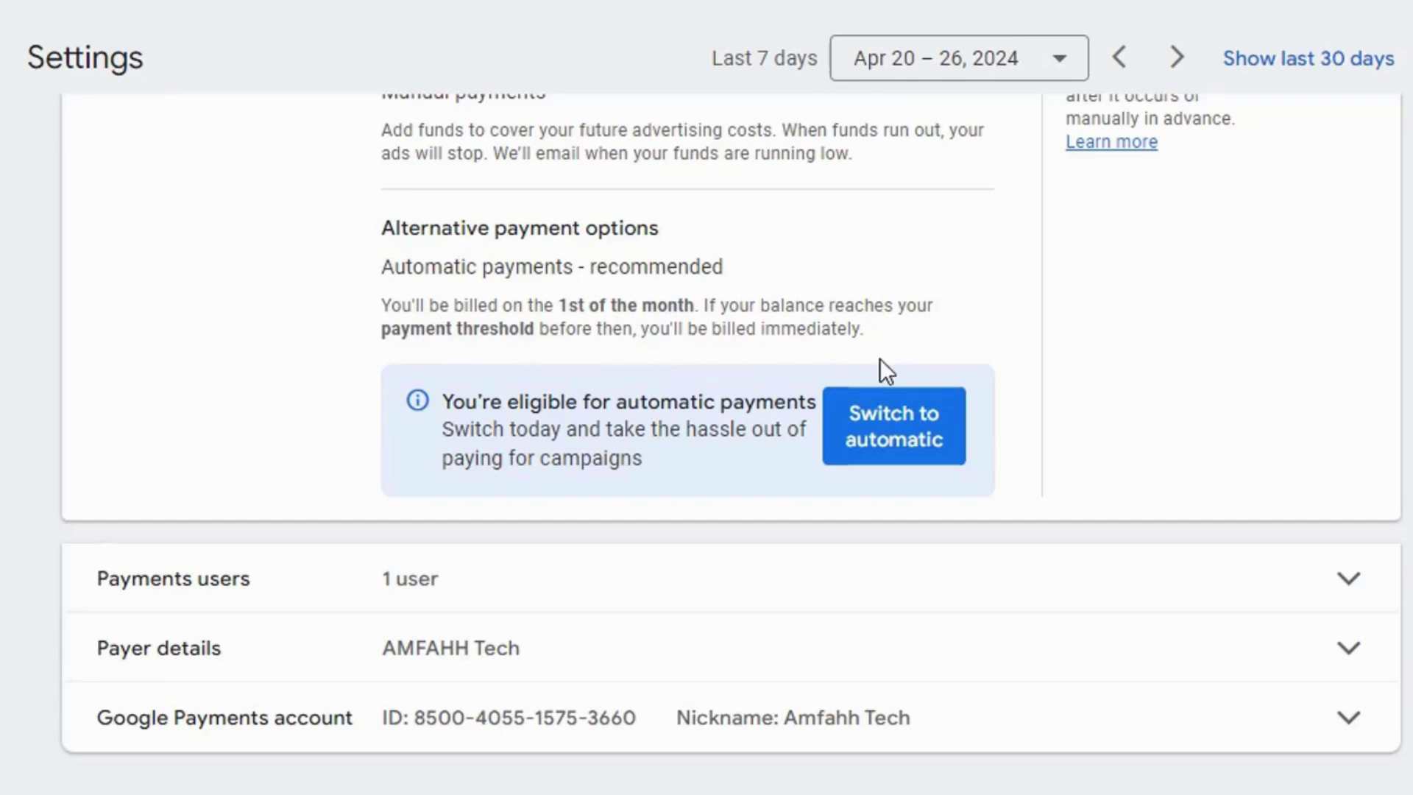
# - Confirm the change to automatic payments and submit the saved Visa card as primary payment method
pyautogui.click(909, 454)
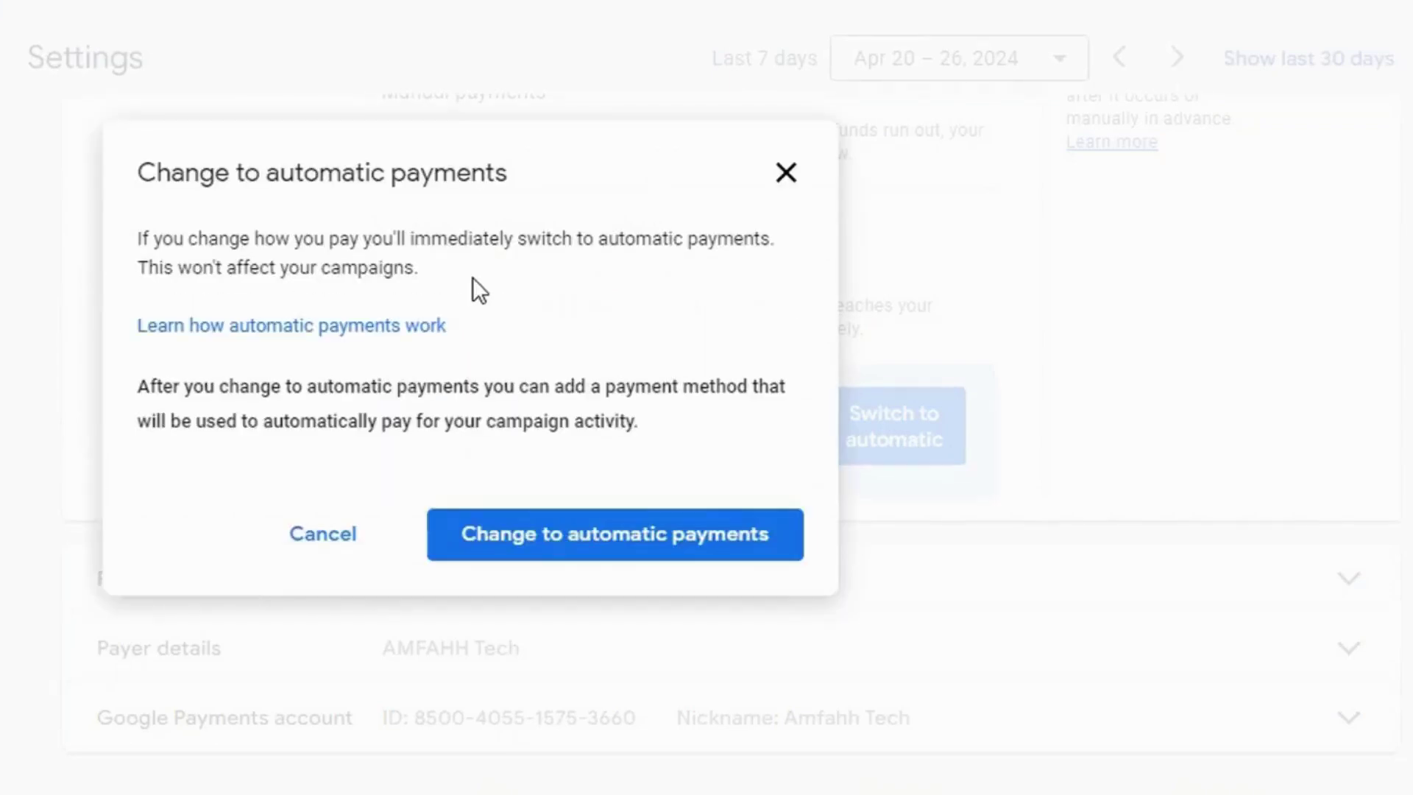
pyautogui.click(575, 542)
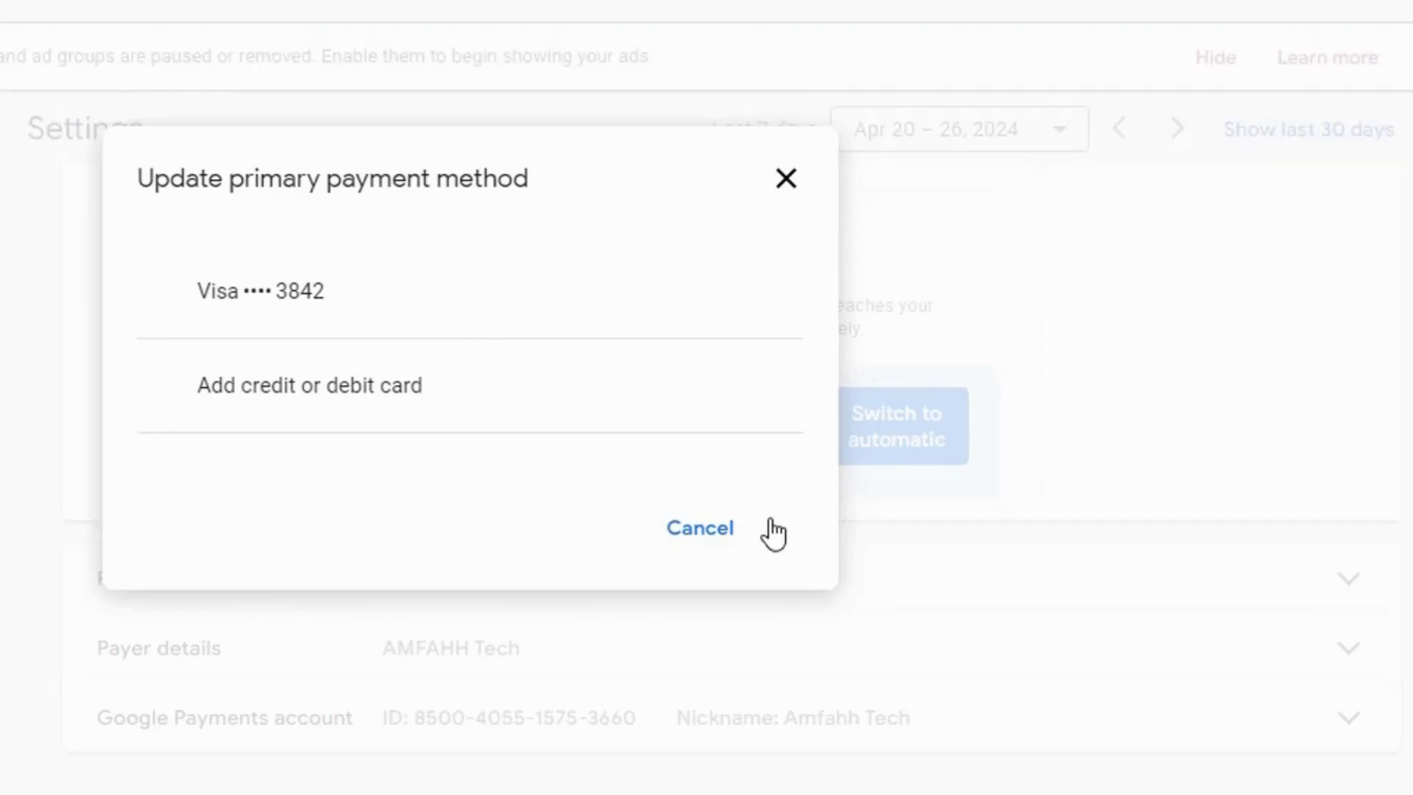
pyautogui.click(279, 329)
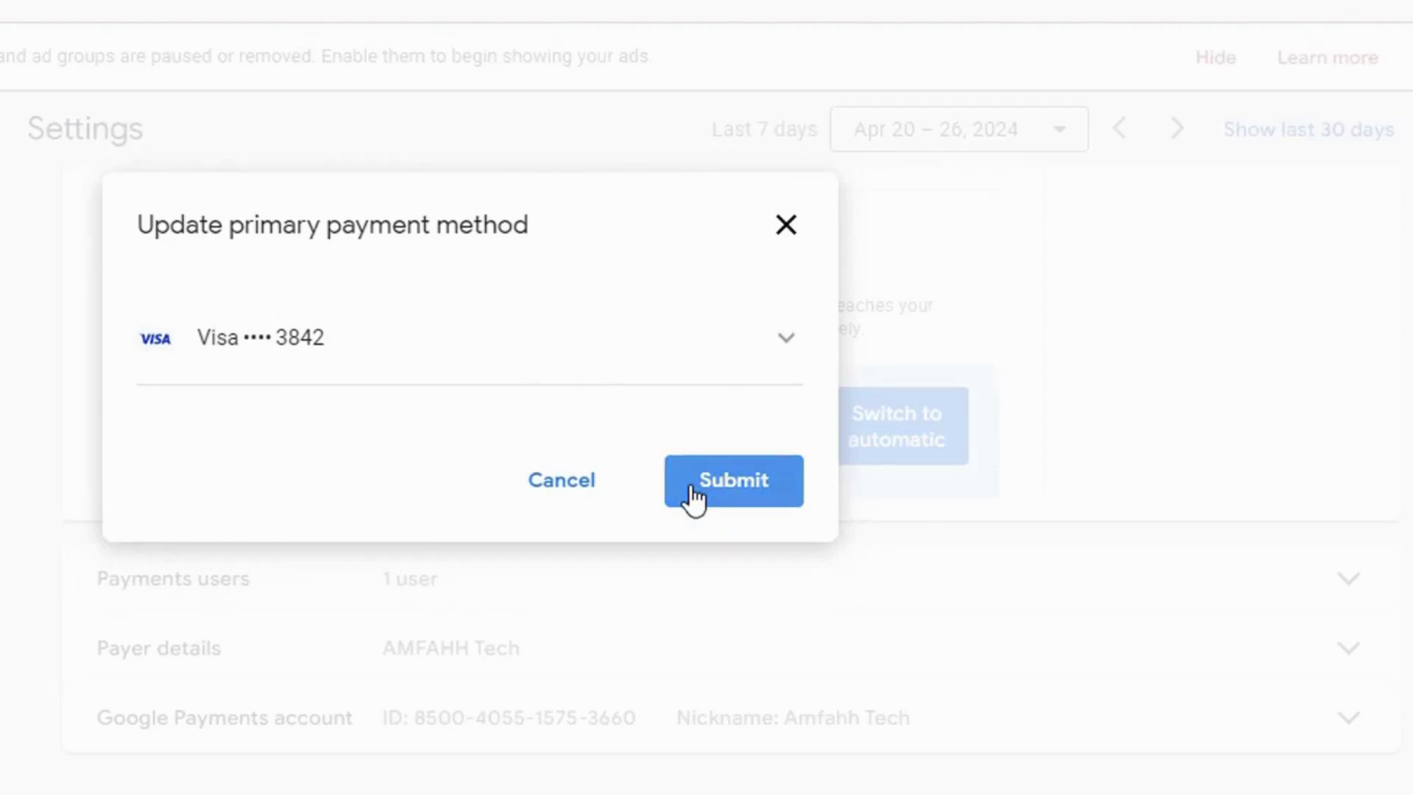
pyautogui.click(692, 492)
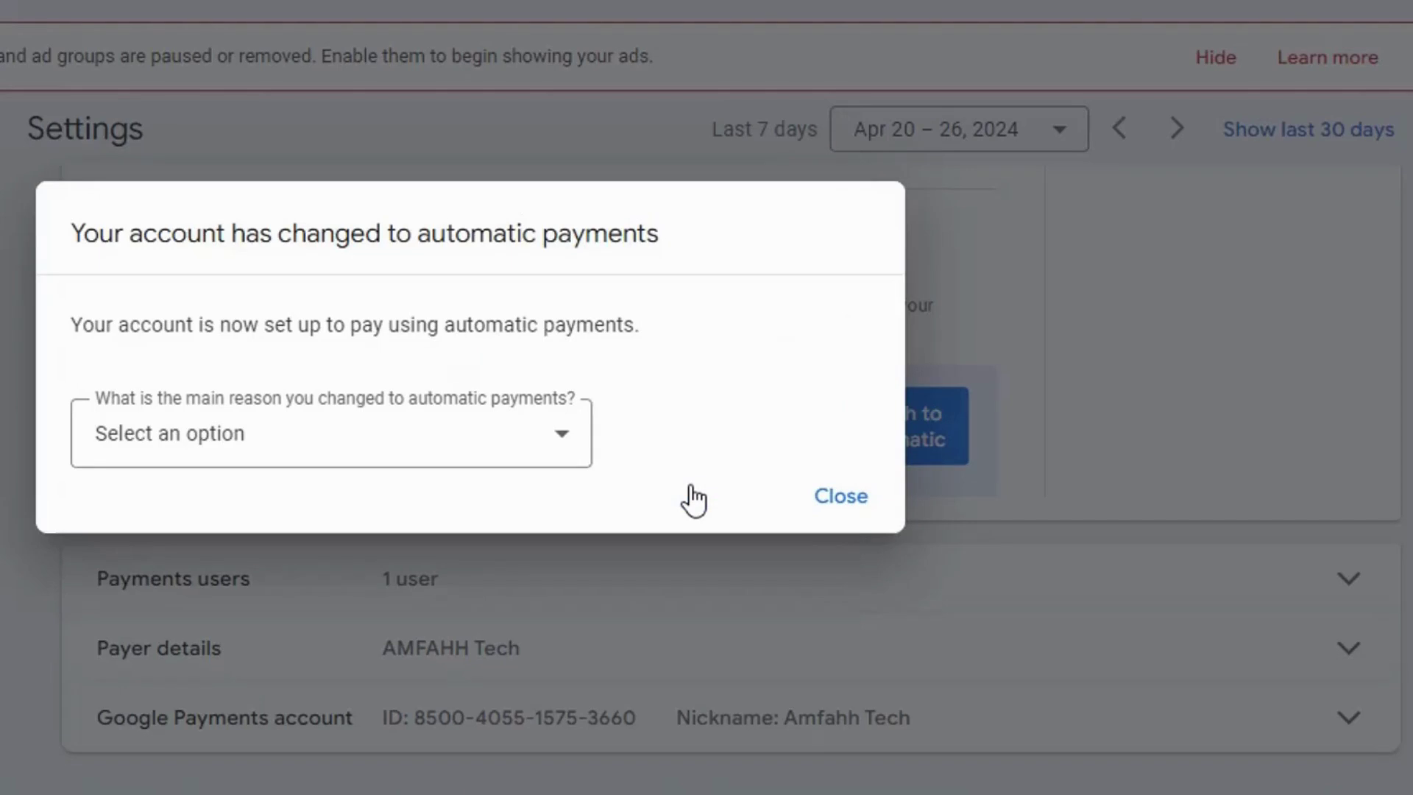
# - Give 'It's more convenient' as the switching reason and close the confirmation
pyautogui.click(545, 465)
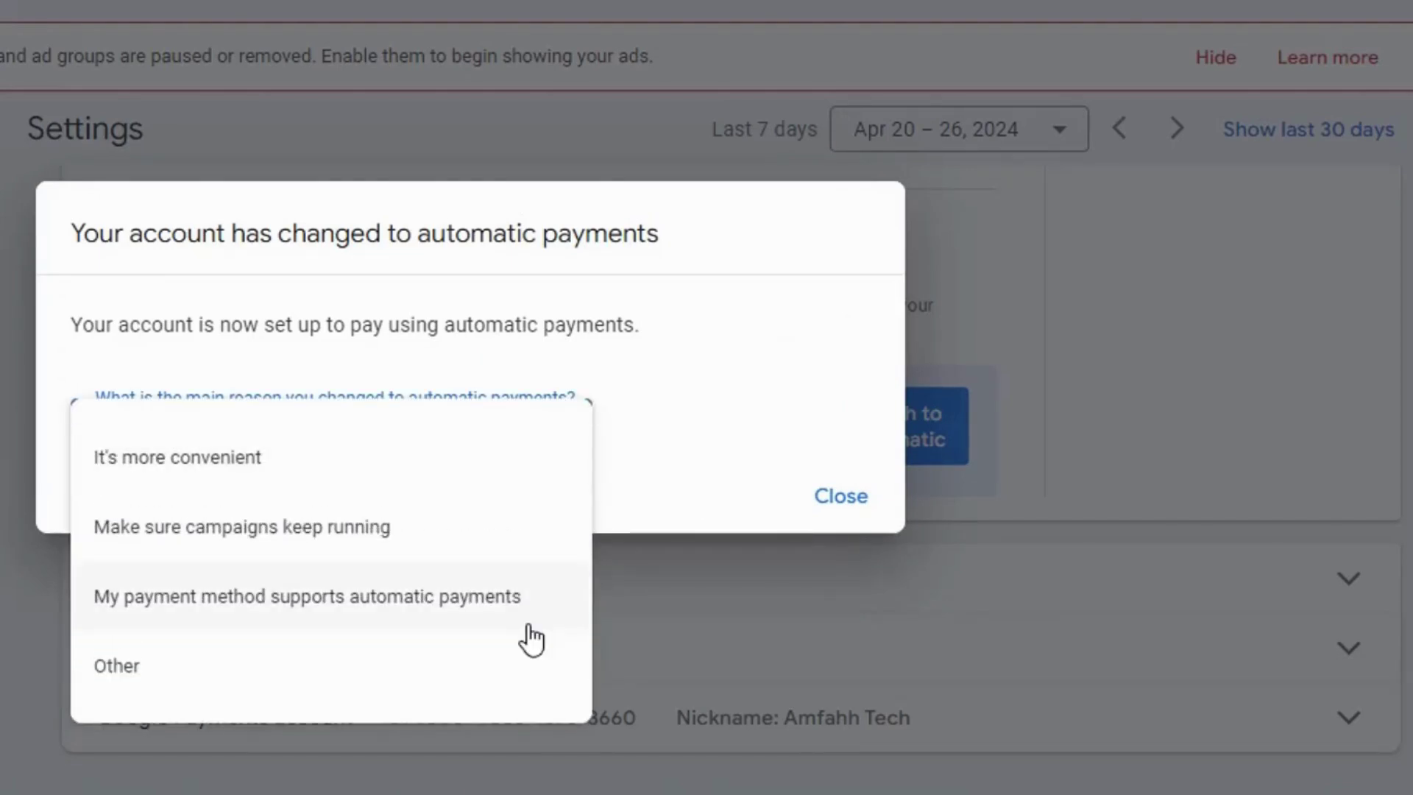
pyautogui.click(173, 460)
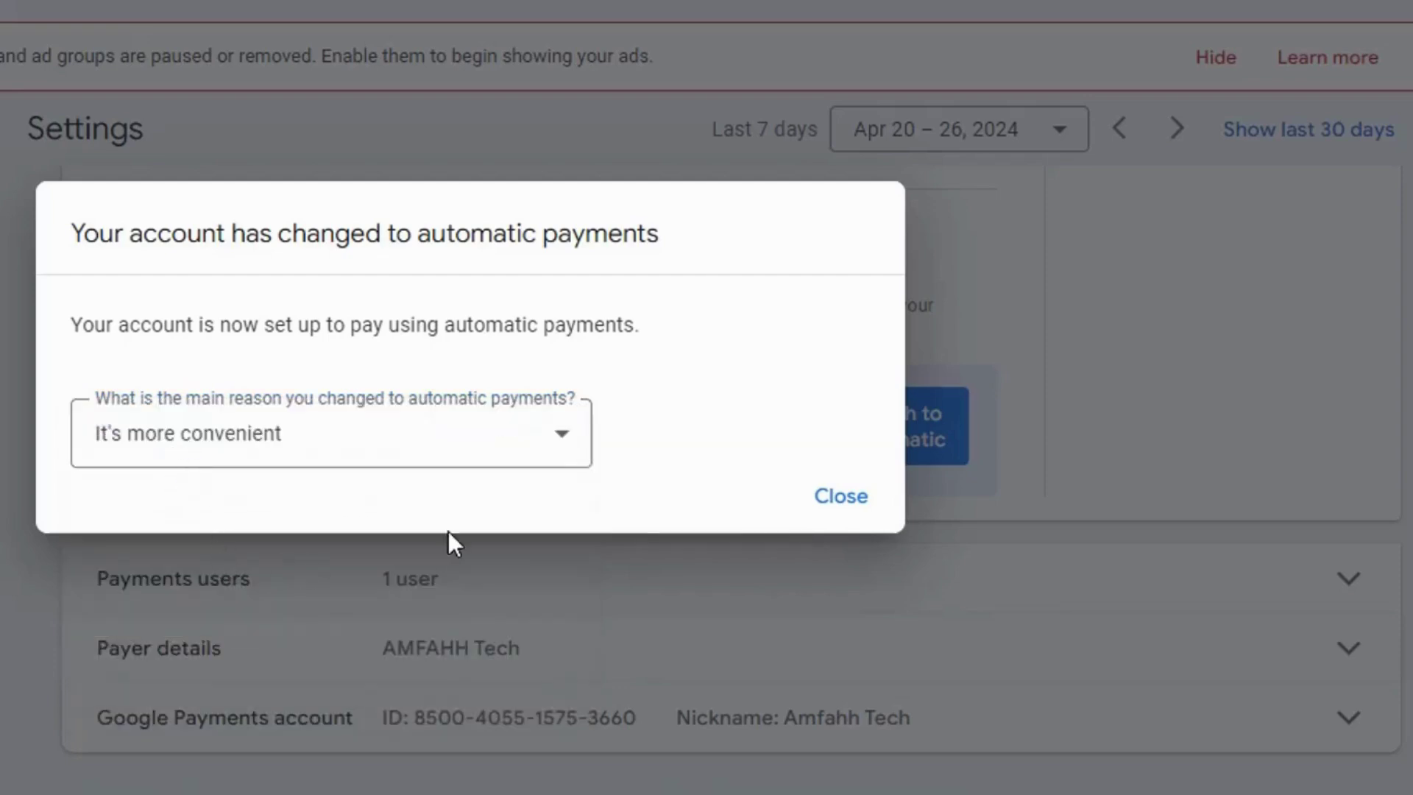
pyautogui.click(840, 504)
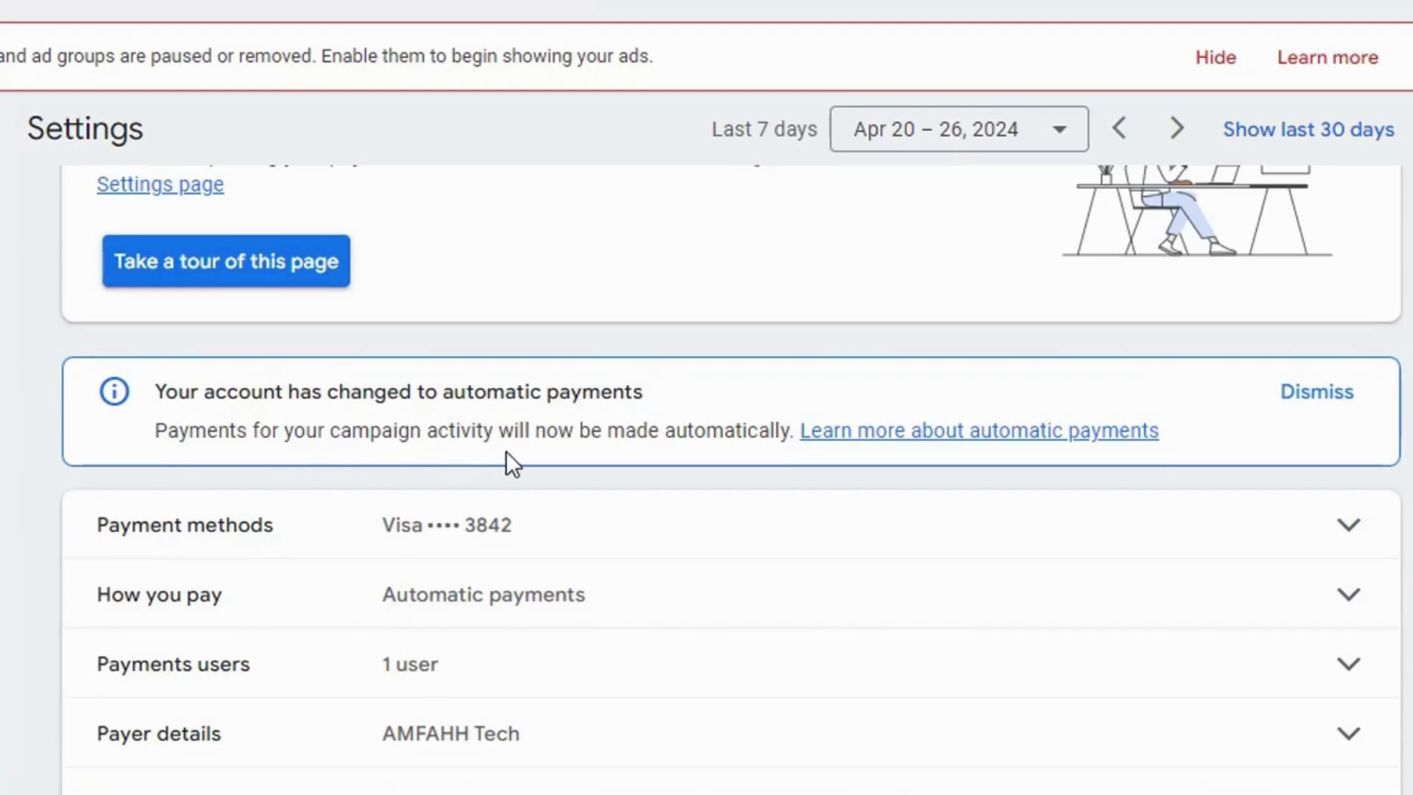
# - Read the automatic payments help article in a new tab, then re-expand How you pay in Settings
pyautogui.scroll(-2, 1194, 474)
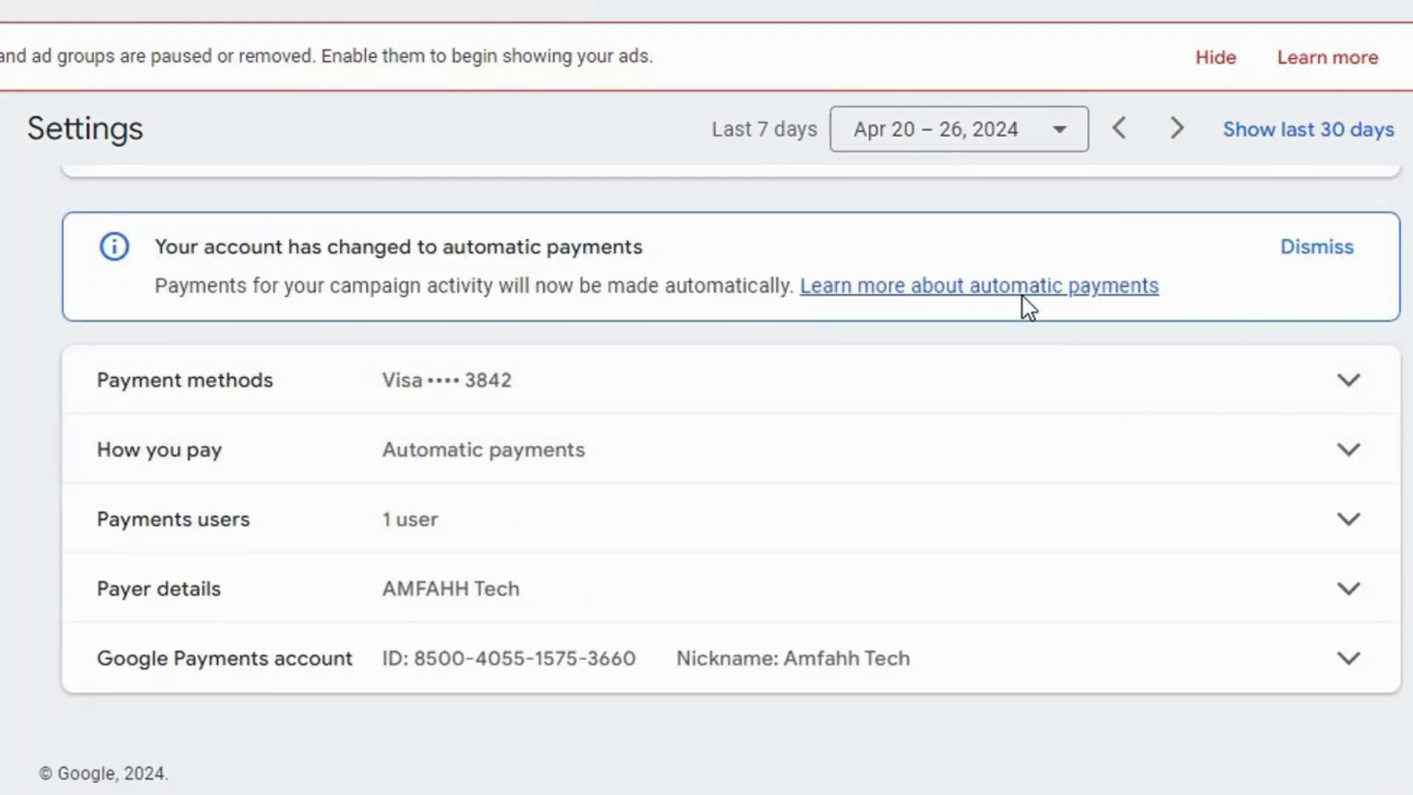
pyautogui.rightClick(1054, 307)
pyautogui.click(930, 325)
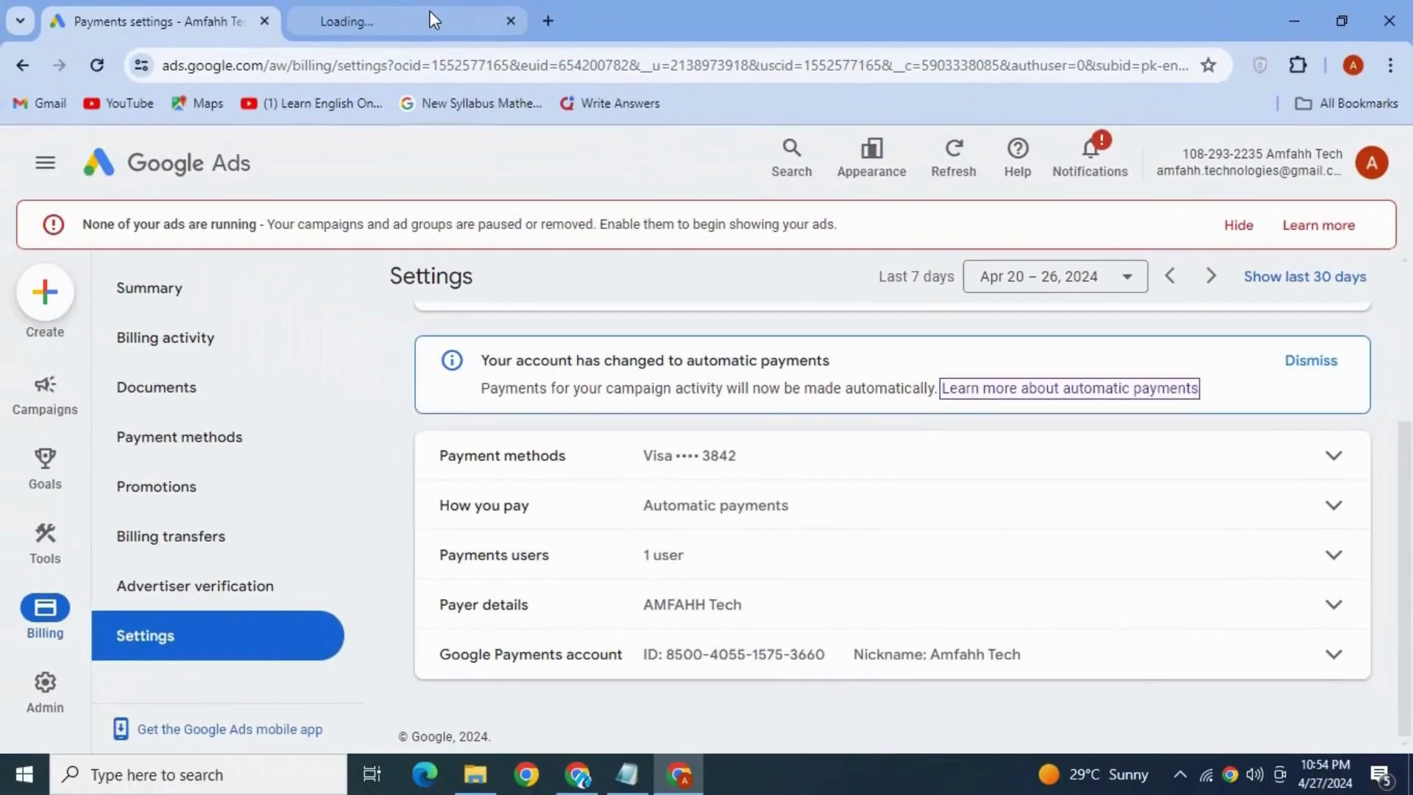
pyautogui.click(430, 10)
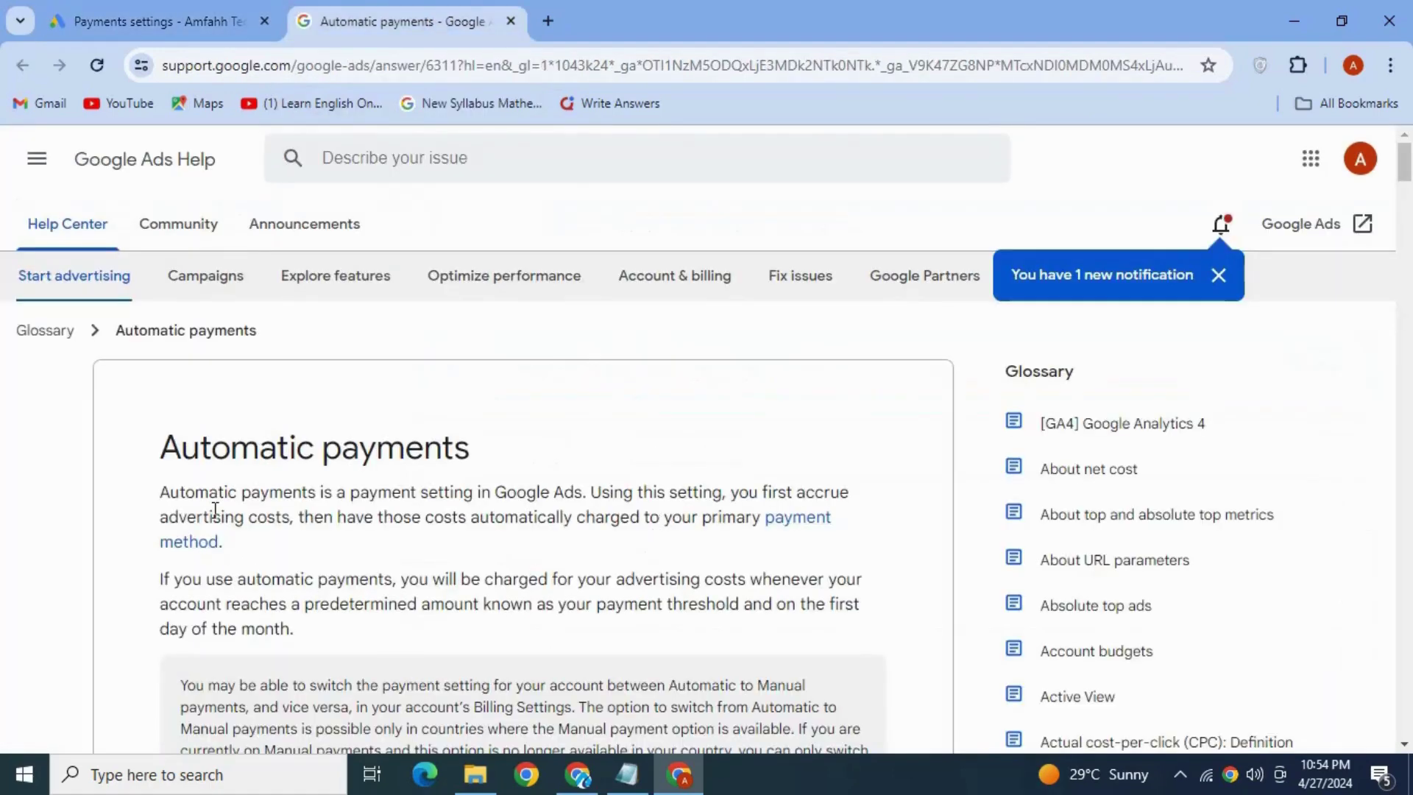
pyautogui.scroll(-6, 483, 504)
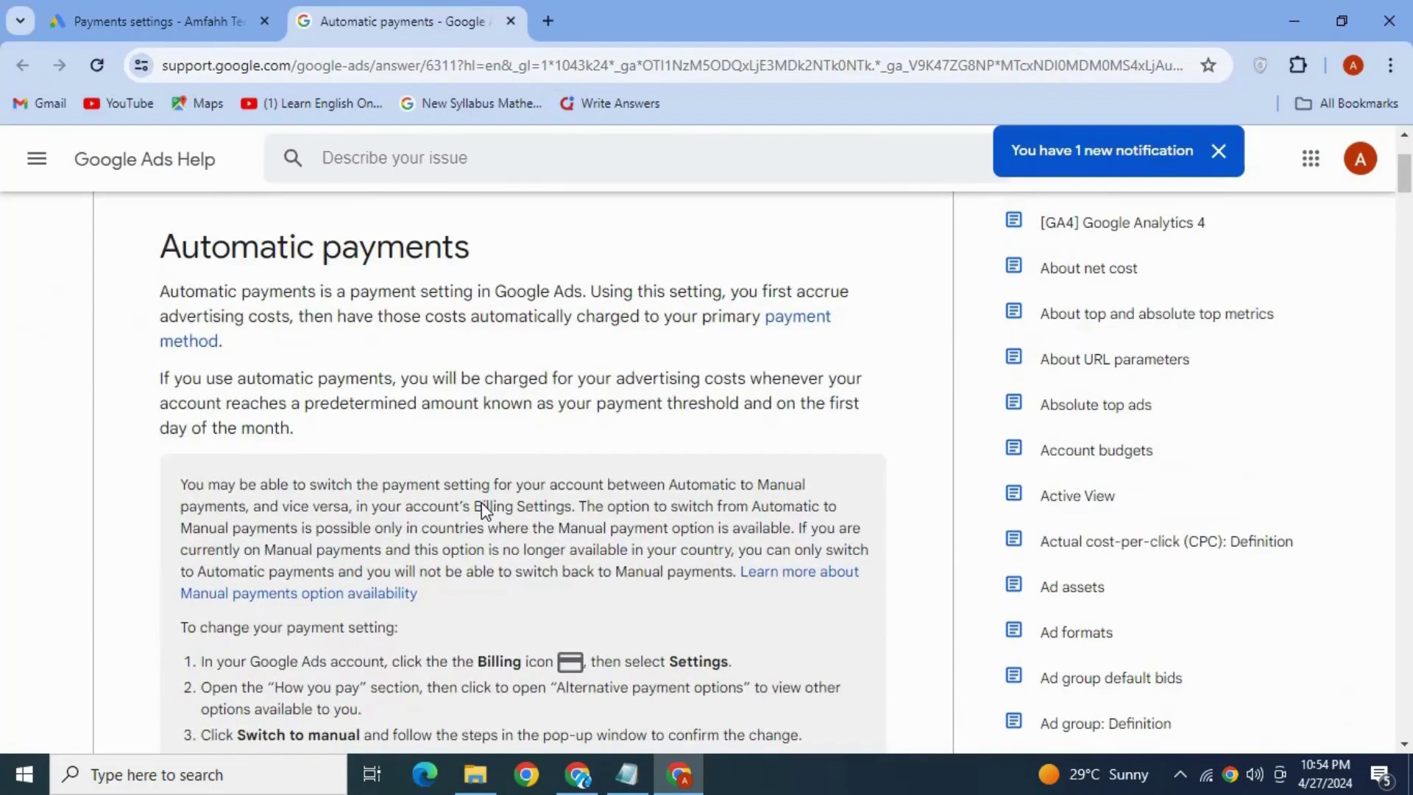
pyautogui.hotkey('ctrl', 'shift', 'Tab')
pyautogui.click(1272, 524)
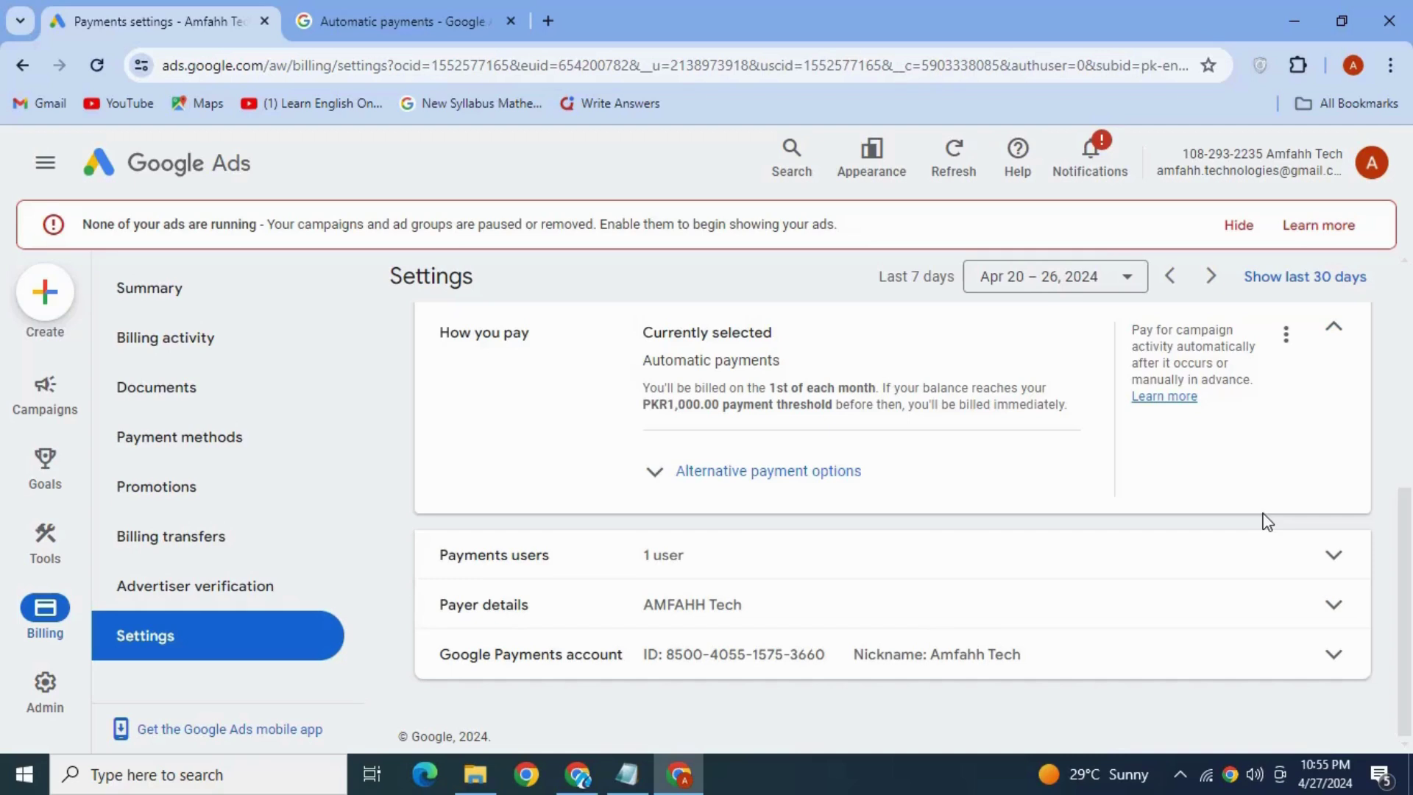
# - Dismiss the ads-not-running warning banner on the billing settings page
pyautogui.click(758, 473)
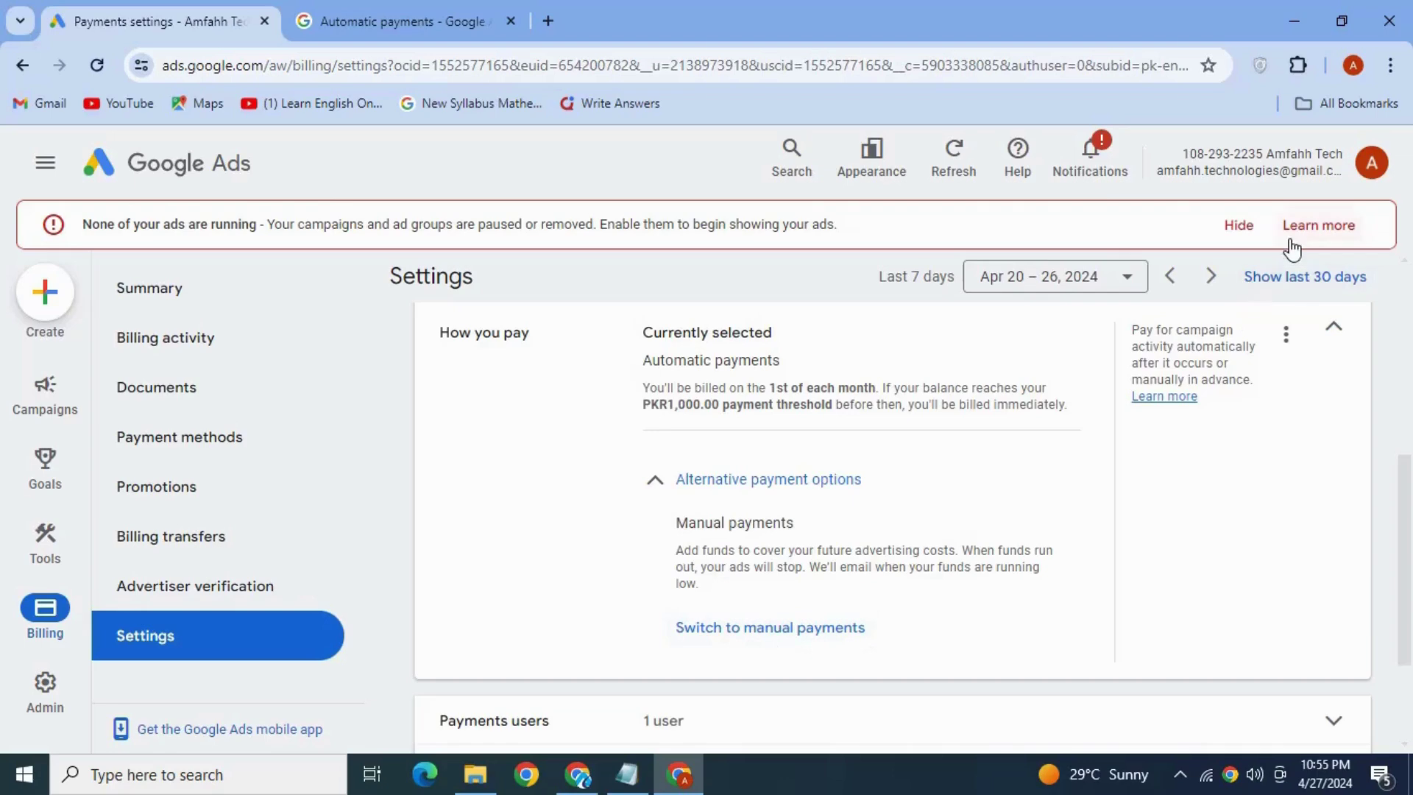
pyautogui.click(1236, 232)
pyautogui.click(1344, 287)
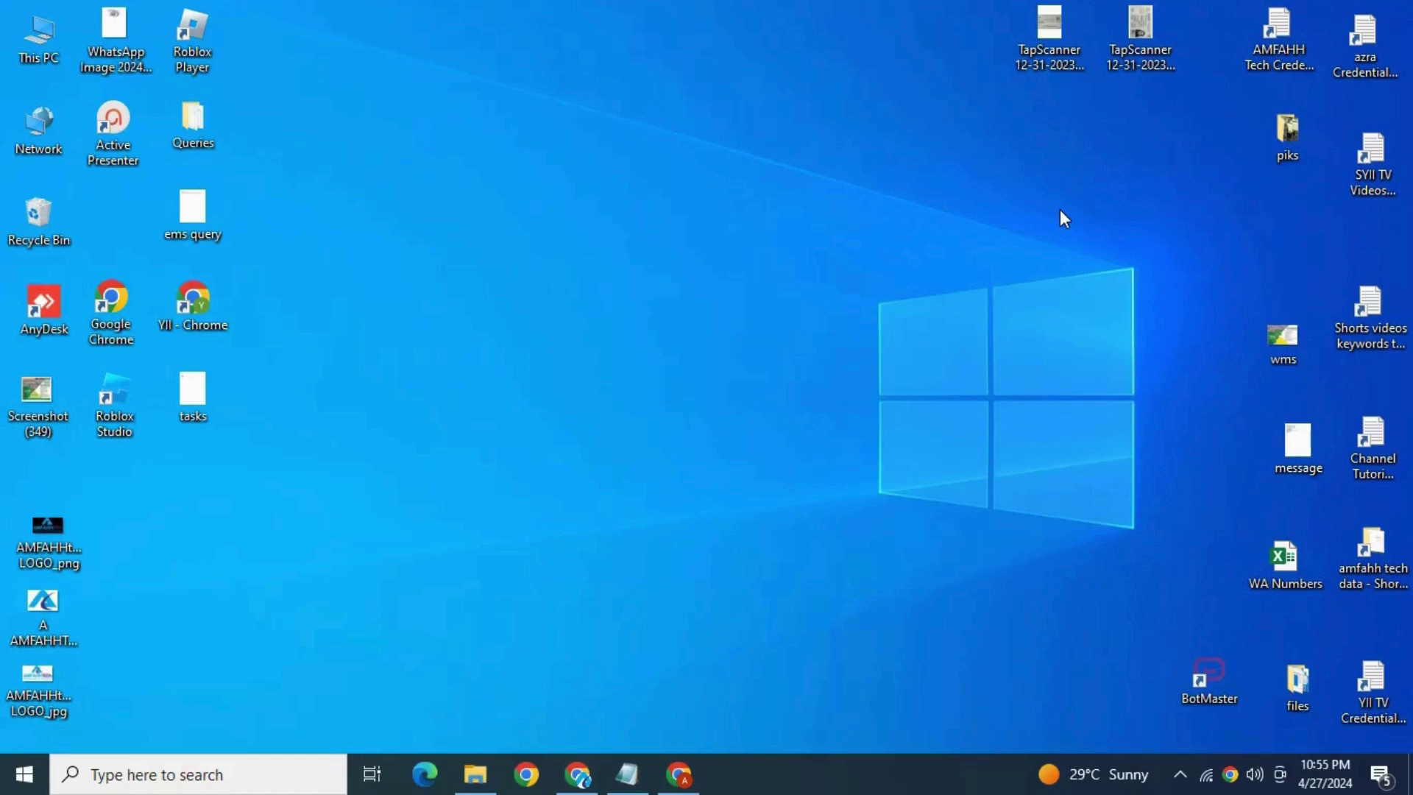
# - Expand How you pay and Alternative payment options, then choose to switch to Manual payments
pyautogui.click(679, 774)
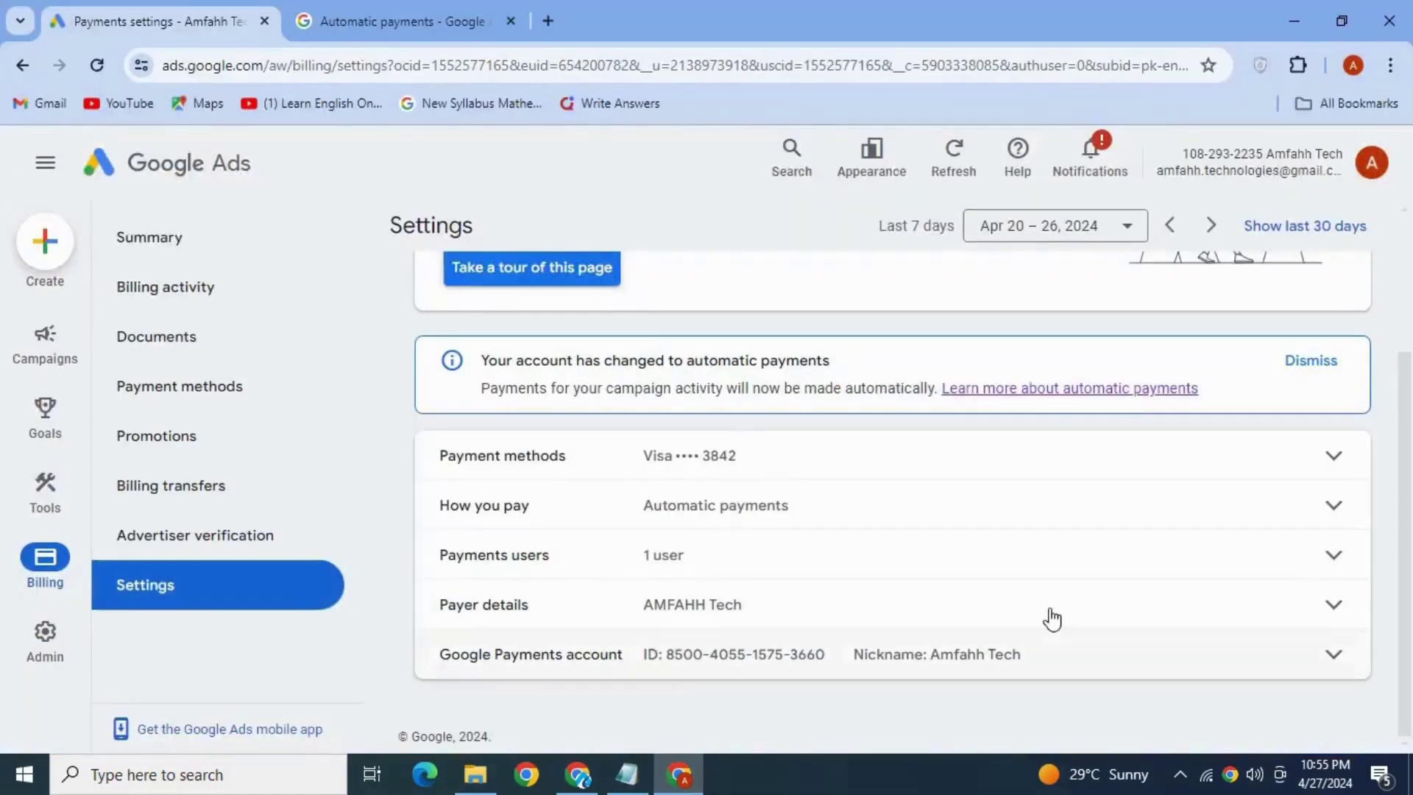
pyautogui.click(847, 527)
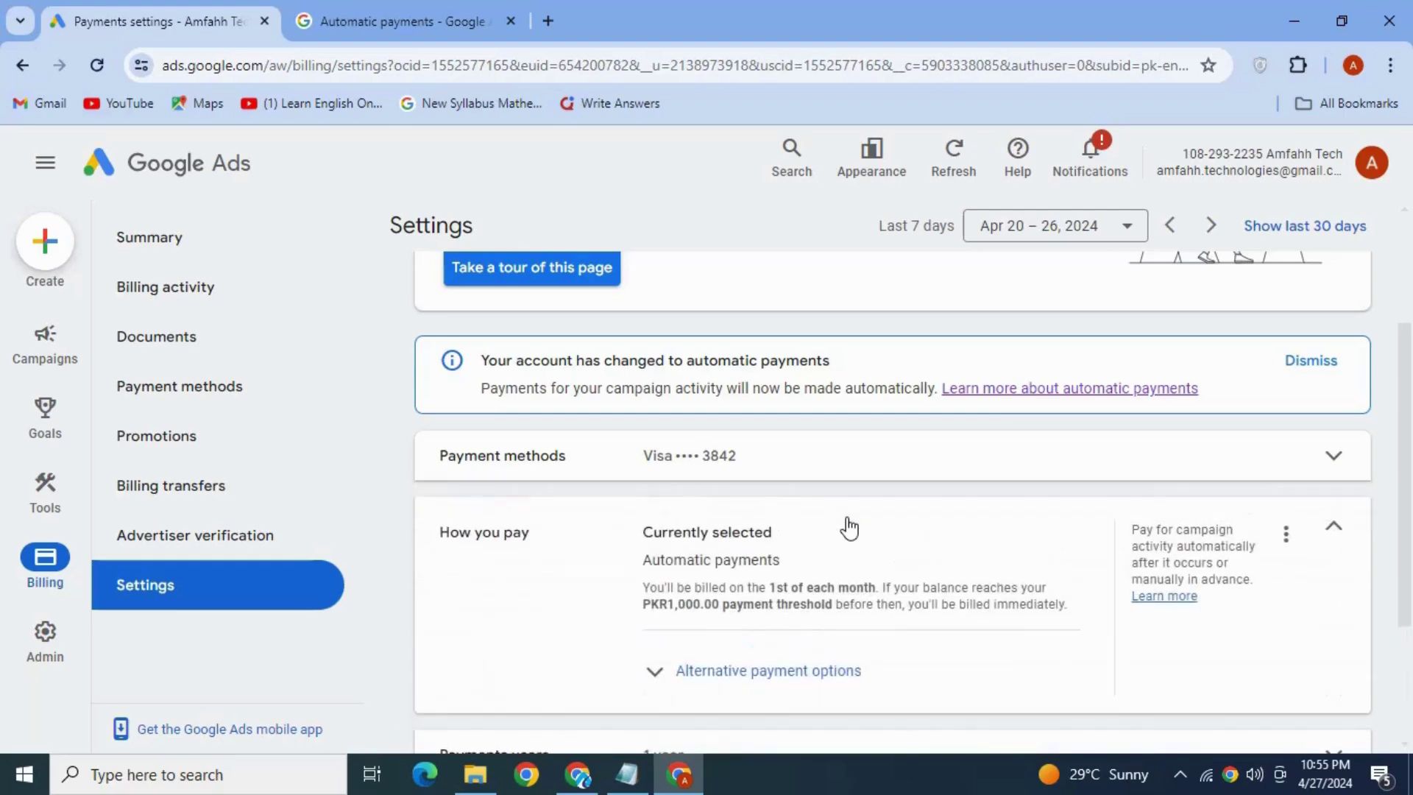
pyautogui.click(848, 527)
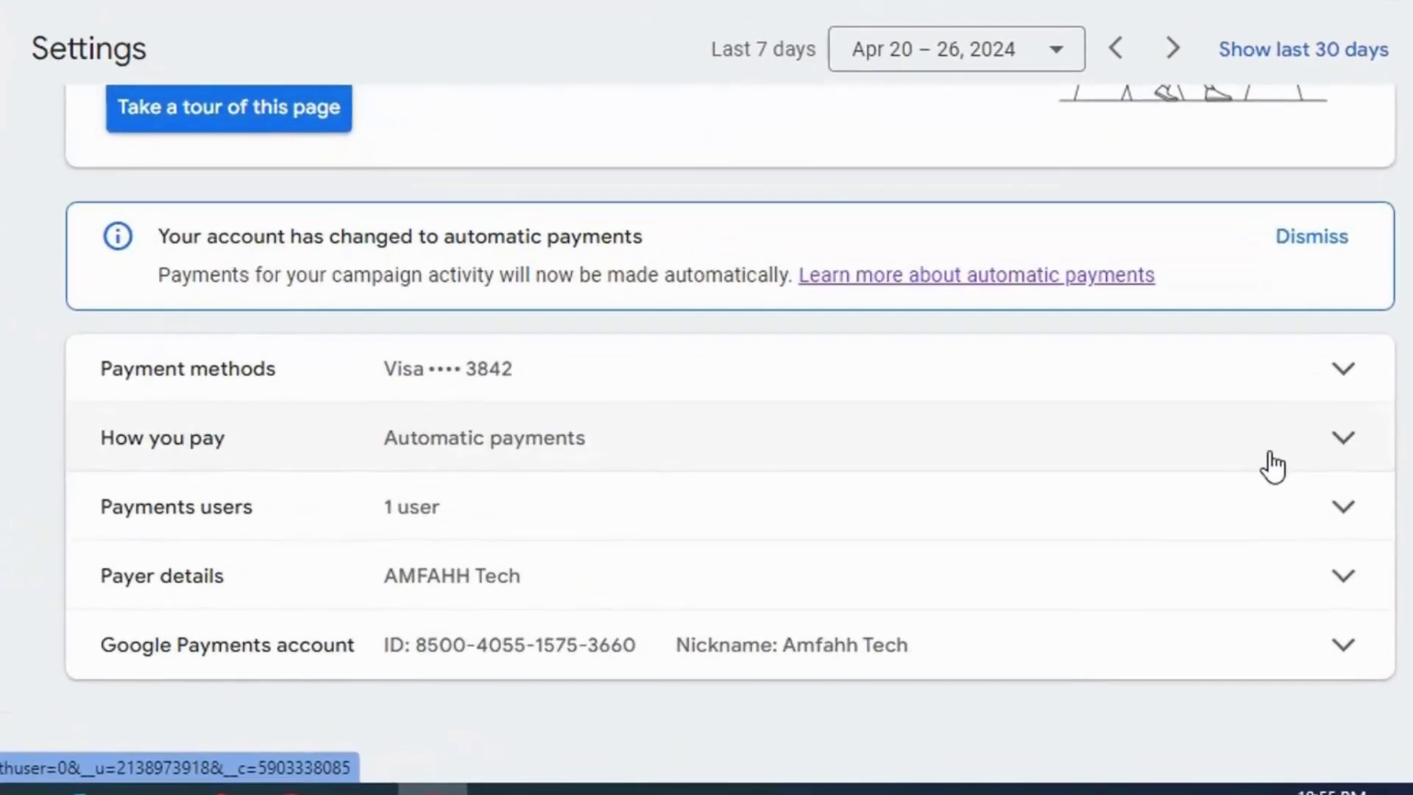
pyautogui.click(1273, 467)
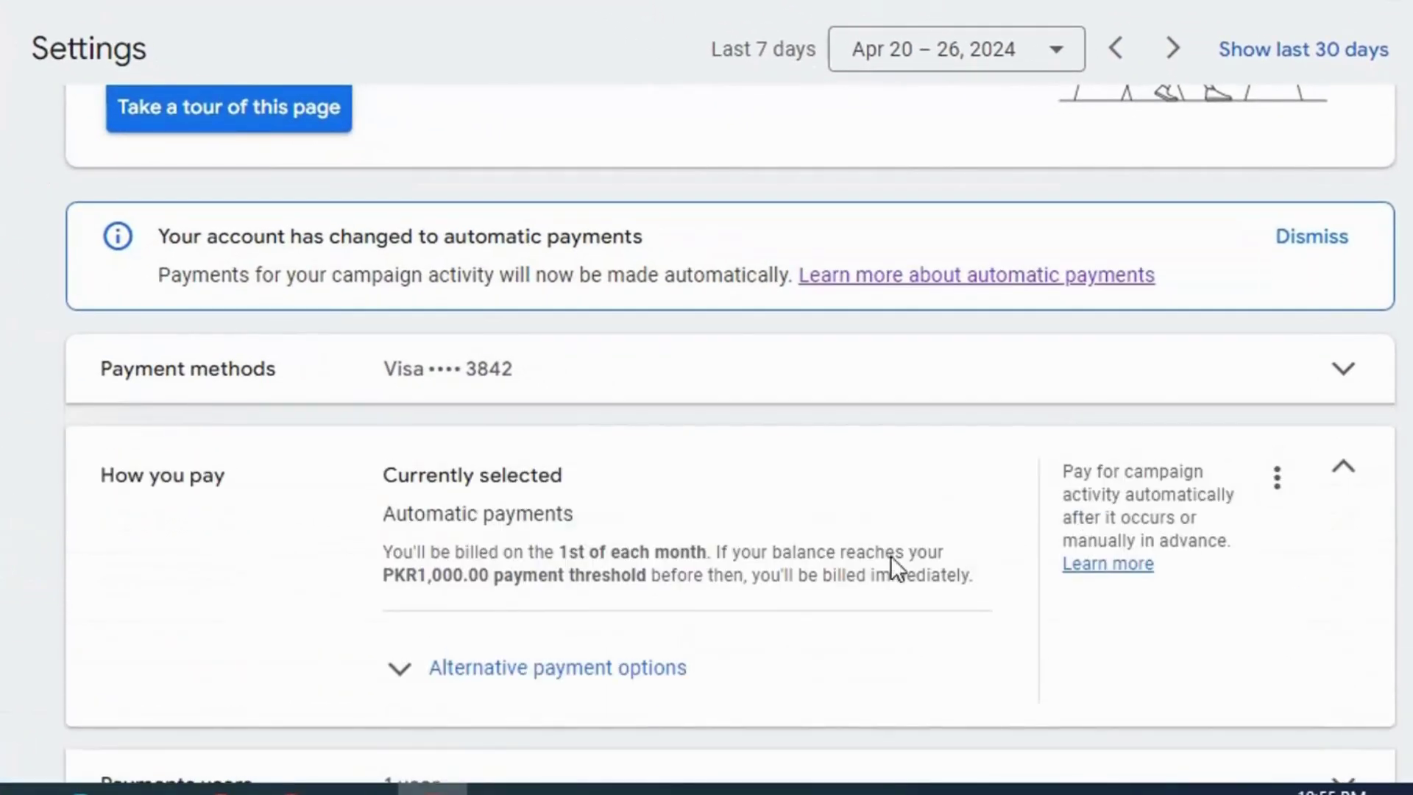
pyautogui.click(619, 677)
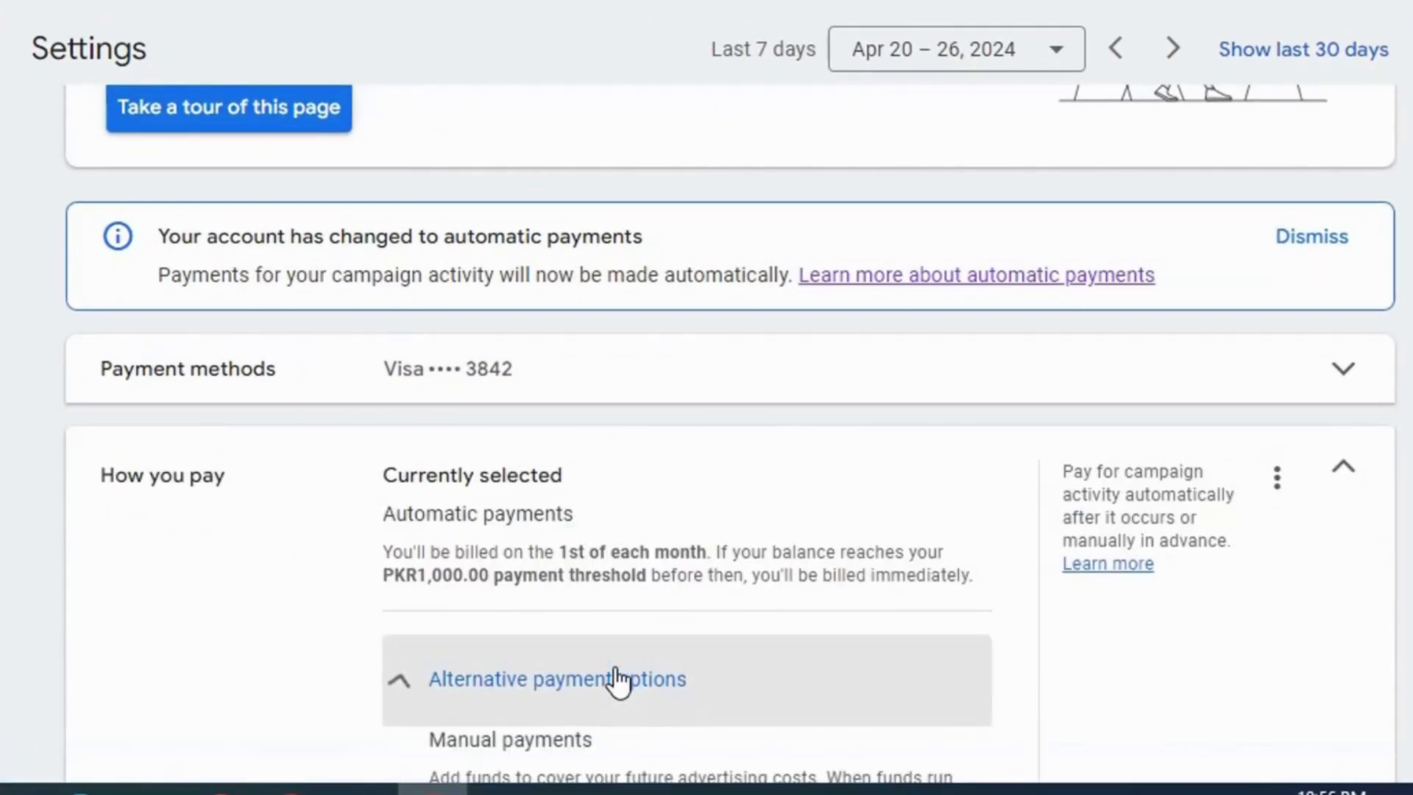
pyautogui.scroll(-5, 619, 647)
pyautogui.click(596, 455)
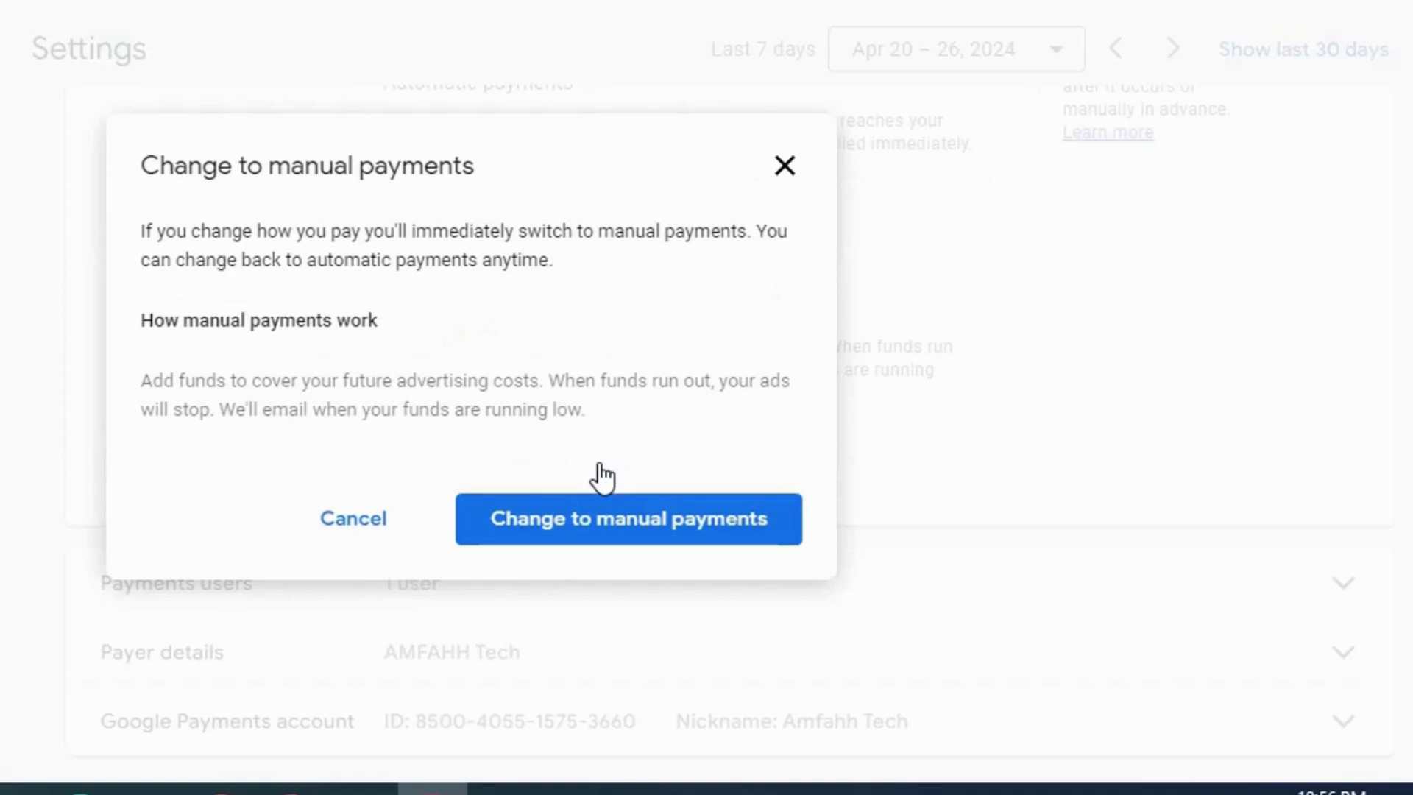
# - Confirm manual payments, citing 'I only use Google Ads occasionally', and close the confirmation
pyautogui.click(684, 524)
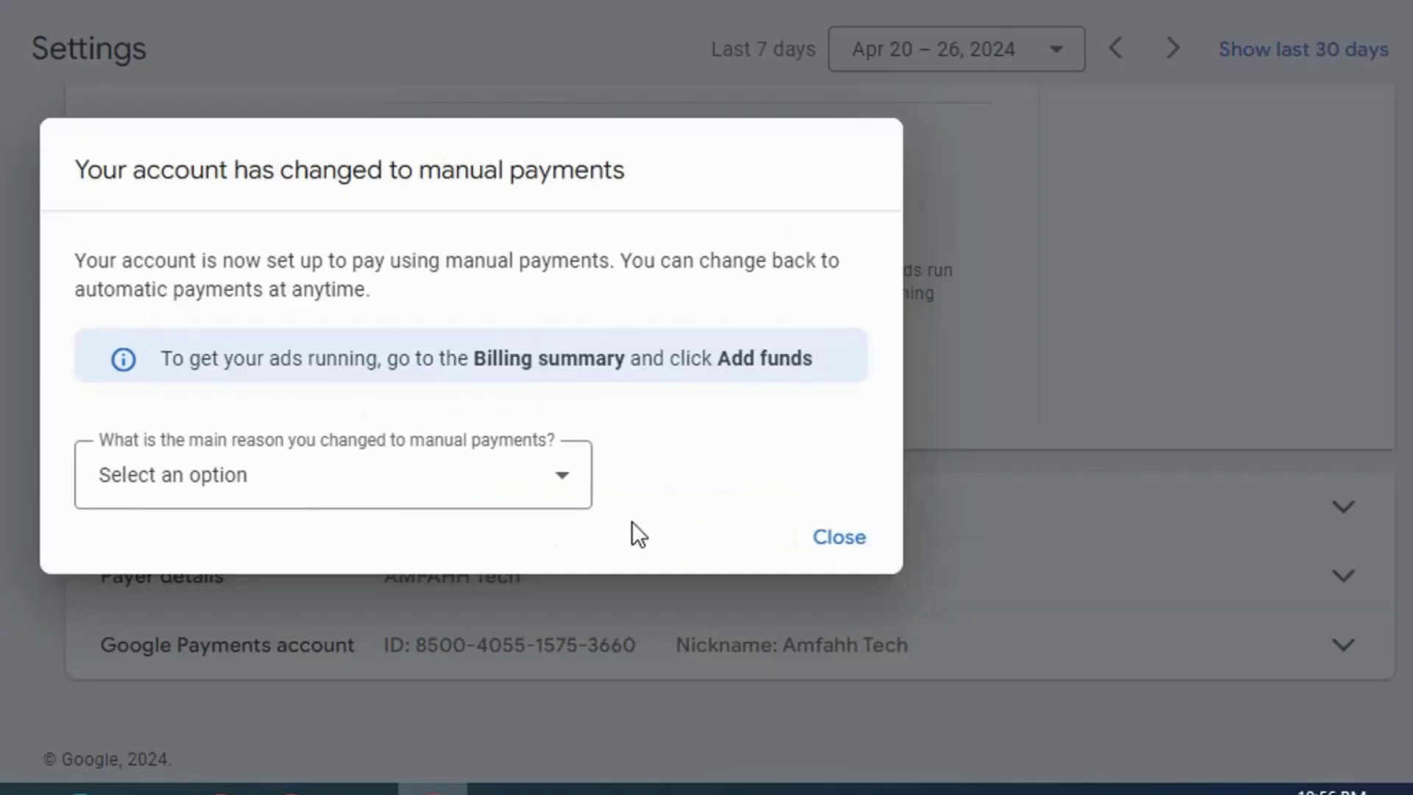
pyautogui.click(491, 500)
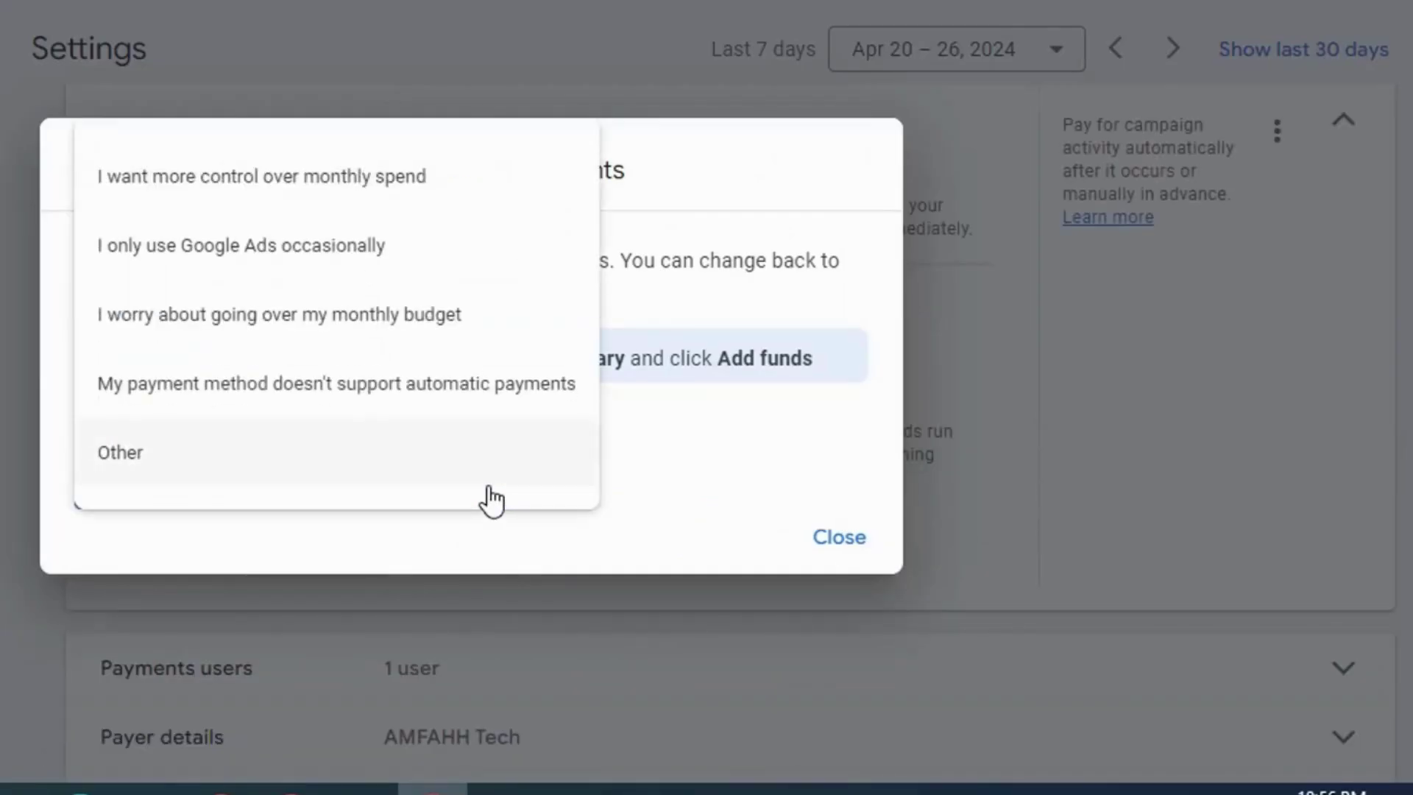
pyautogui.click(388, 250)
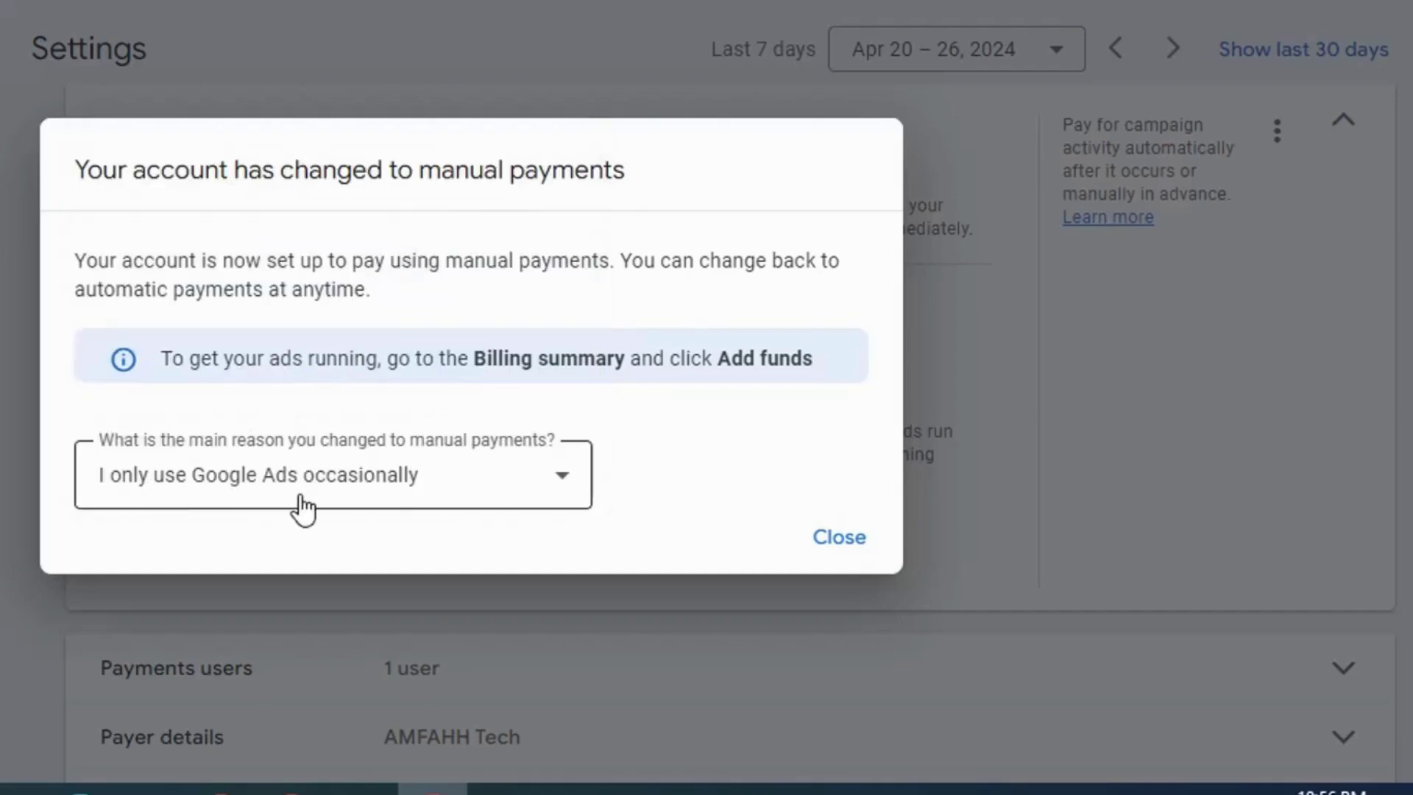
pyautogui.click(839, 539)
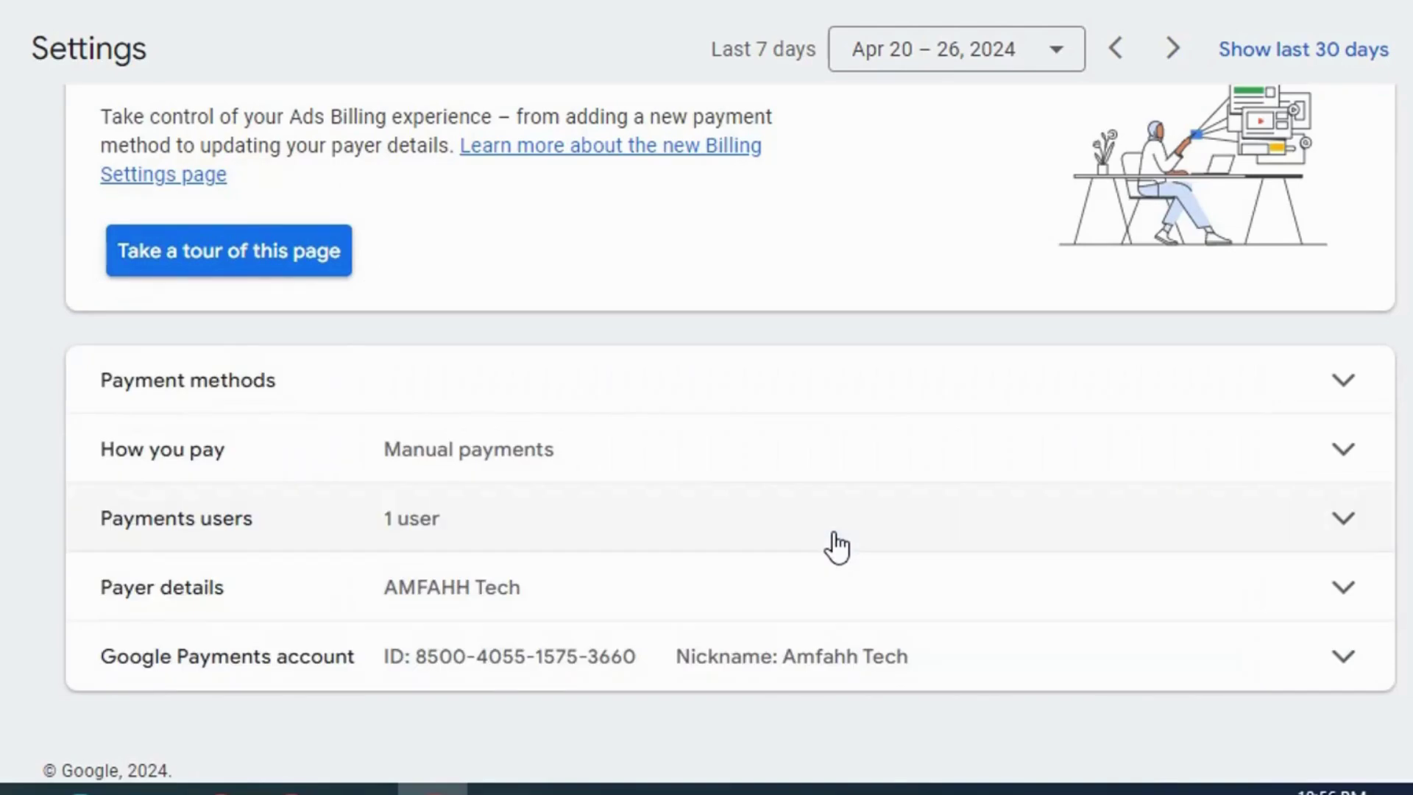